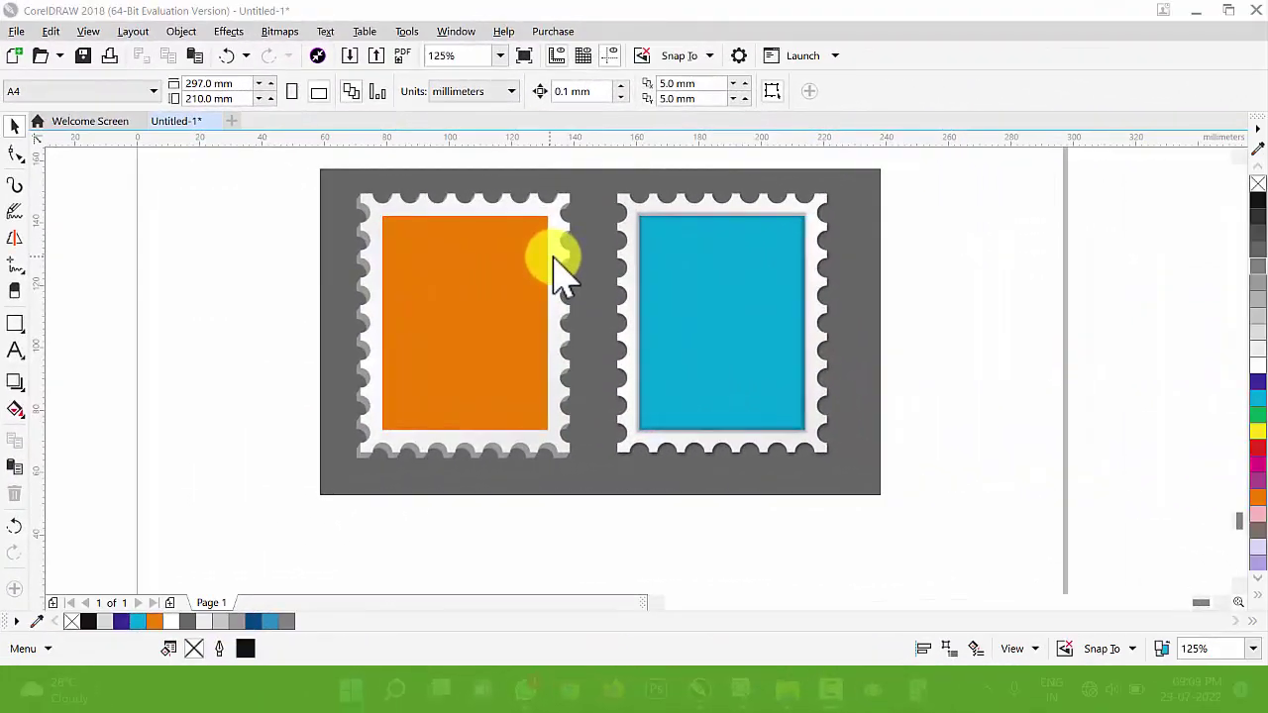
Move the two finished stamp samples with their grey background off the page, to its right side
{"action": "scroll", "coordinate": [552, 227], "scroll_direction": "up", "scroll_amount": 2}
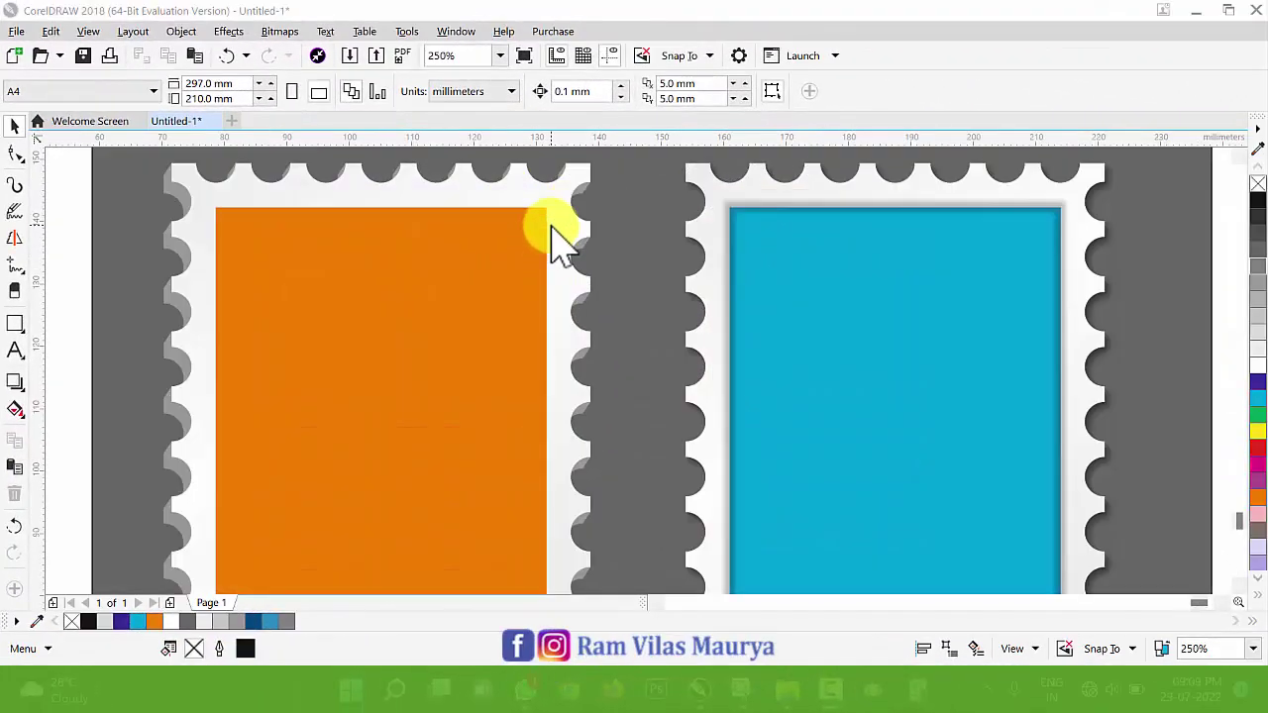
{"action": "scroll", "coordinate": [559, 242], "scroll_direction": "down", "scroll_amount": 2}
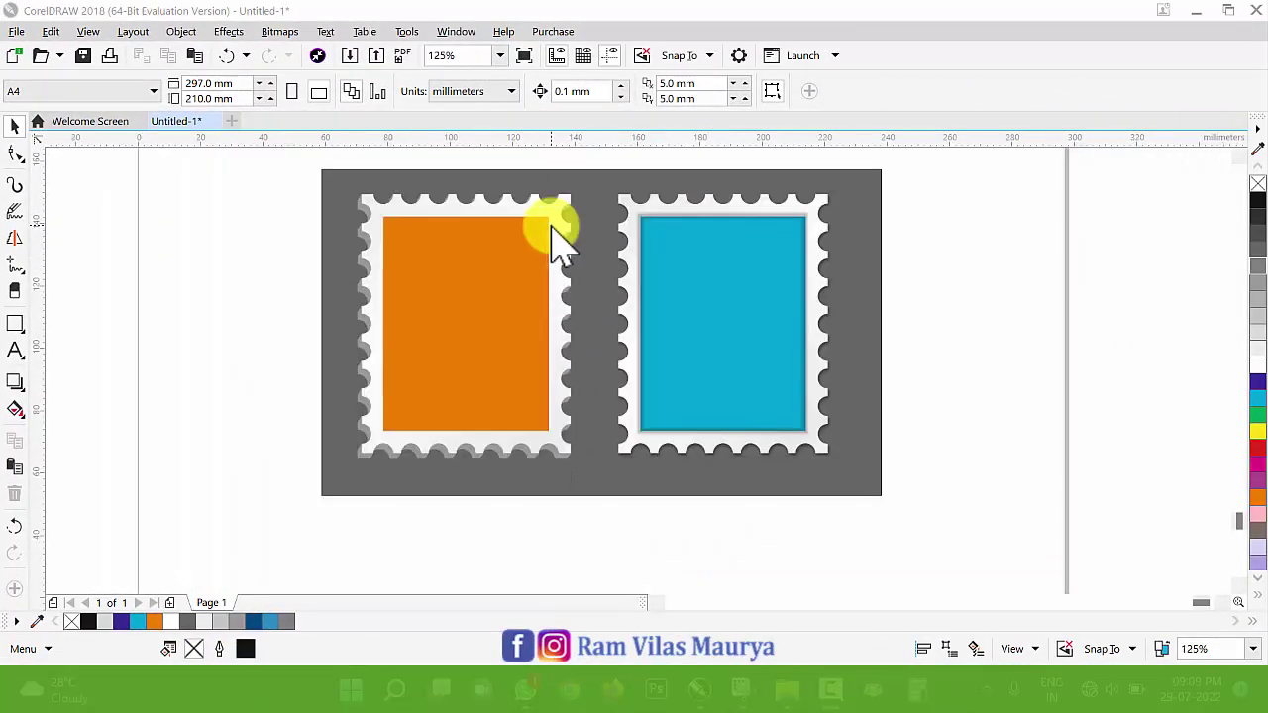
{"action": "scroll", "coordinate": [522, 277], "scroll_direction": "down", "scroll_amount": 2}
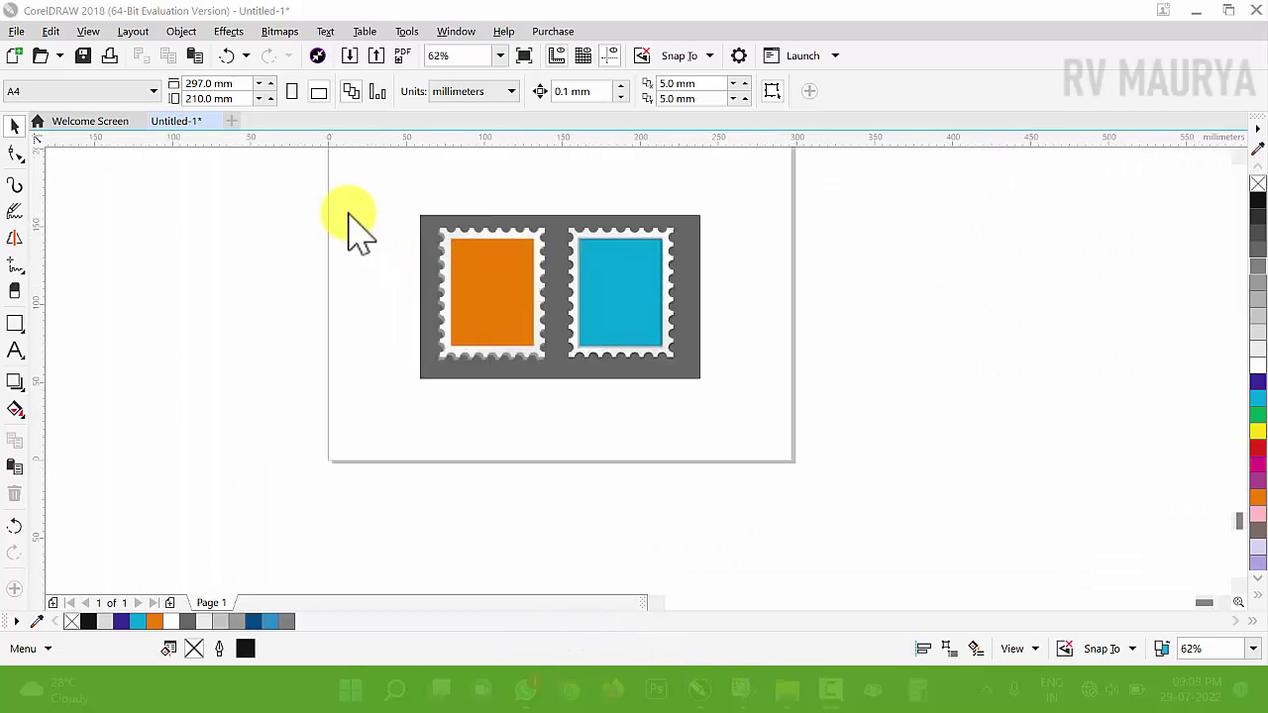
{"action": "left_click_drag", "start_coordinate": [348, 178], "coordinate": [852, 424]}
{"action": "left_click_drag", "start_coordinate": [597, 343], "coordinate": [878, 269]}
Draw an upright rectangle on the page, about 62 mm wide and 77 mm tall
{"action": "scroll", "coordinate": [559, 223], "scroll_direction": "up", "scroll_amount": 2}
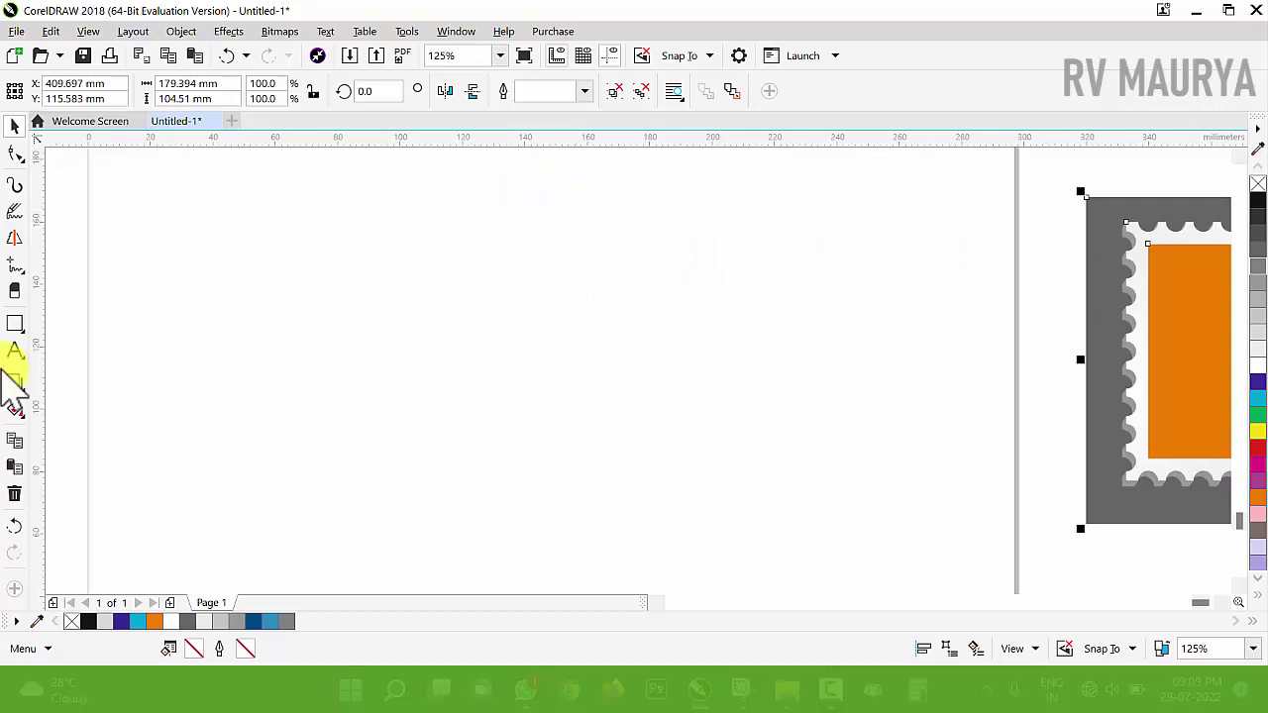
{"action": "left_click", "coordinate": [15, 323]}
{"action": "left_click_drag", "start_coordinate": [439, 228], "coordinate": [634, 446]}
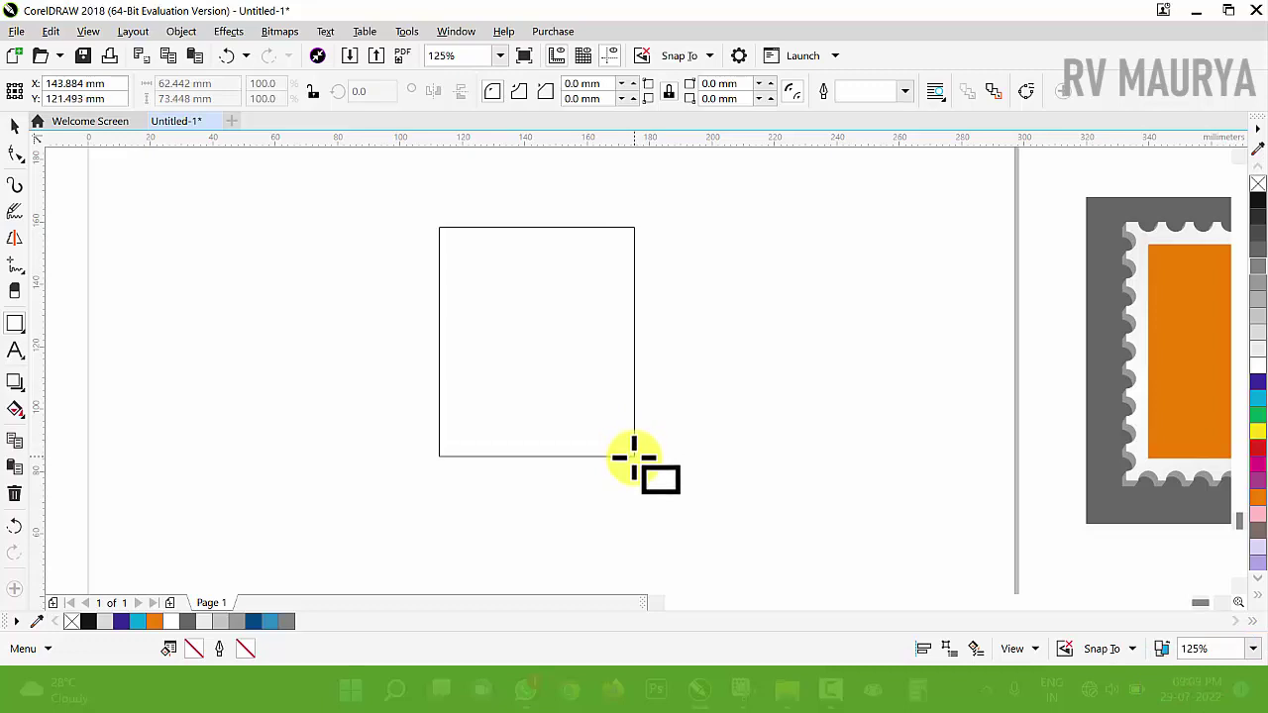
{"action": "left_click_drag", "start_coordinate": [634, 458], "coordinate": [634, 458]}
{"action": "key", "text": "space"}
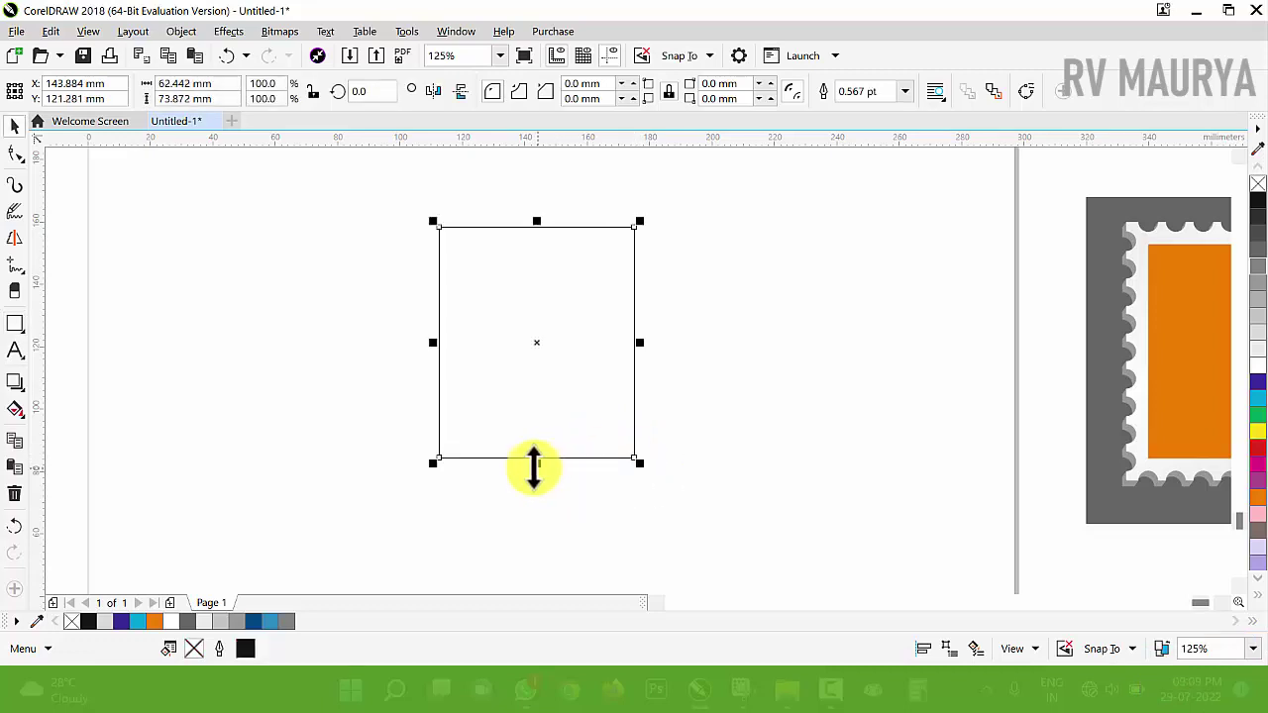
{"action": "left_click_drag", "start_coordinate": [535, 477], "coordinate": [535, 479]}
Draw a circle about 6 mm in diameter and centre it on the rectangle's left edge near the upper corner
{"action": "scroll", "coordinate": [439, 245], "scroll_direction": "up", "scroll_amount": 2}
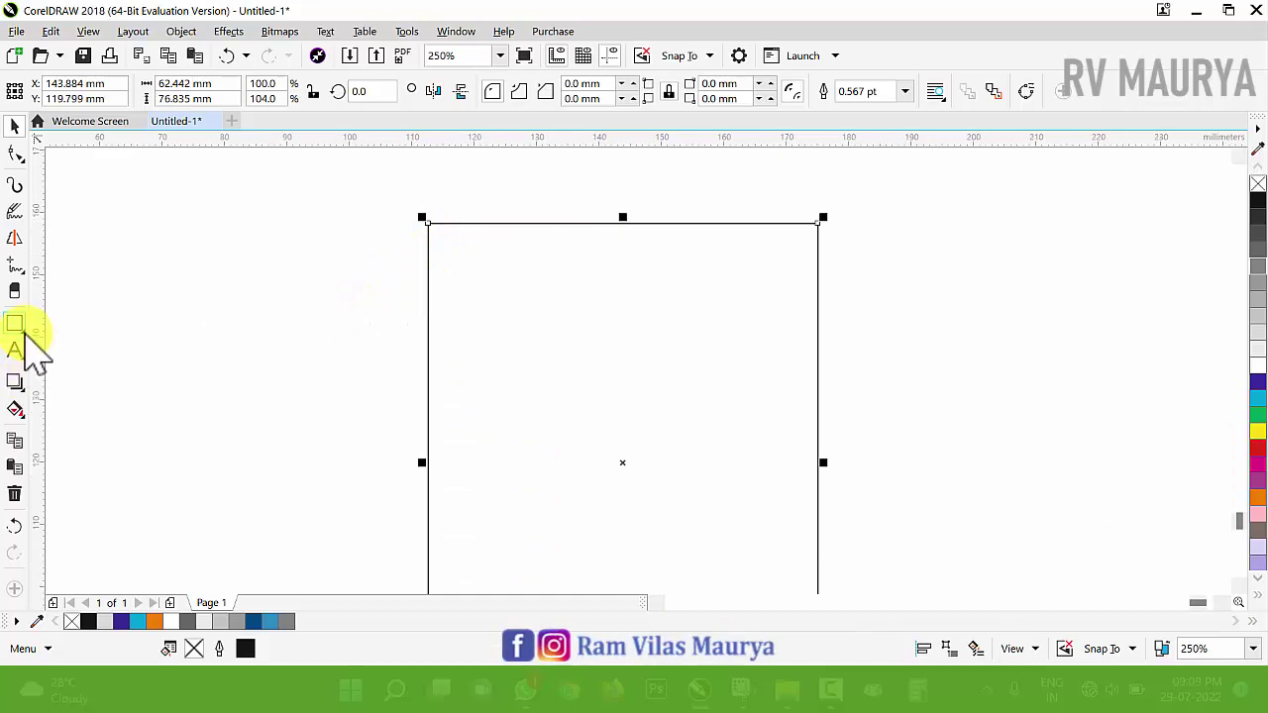
{"action": "left_click", "coordinate": [19, 329]}
{"action": "left_click", "coordinate": [67, 367]}
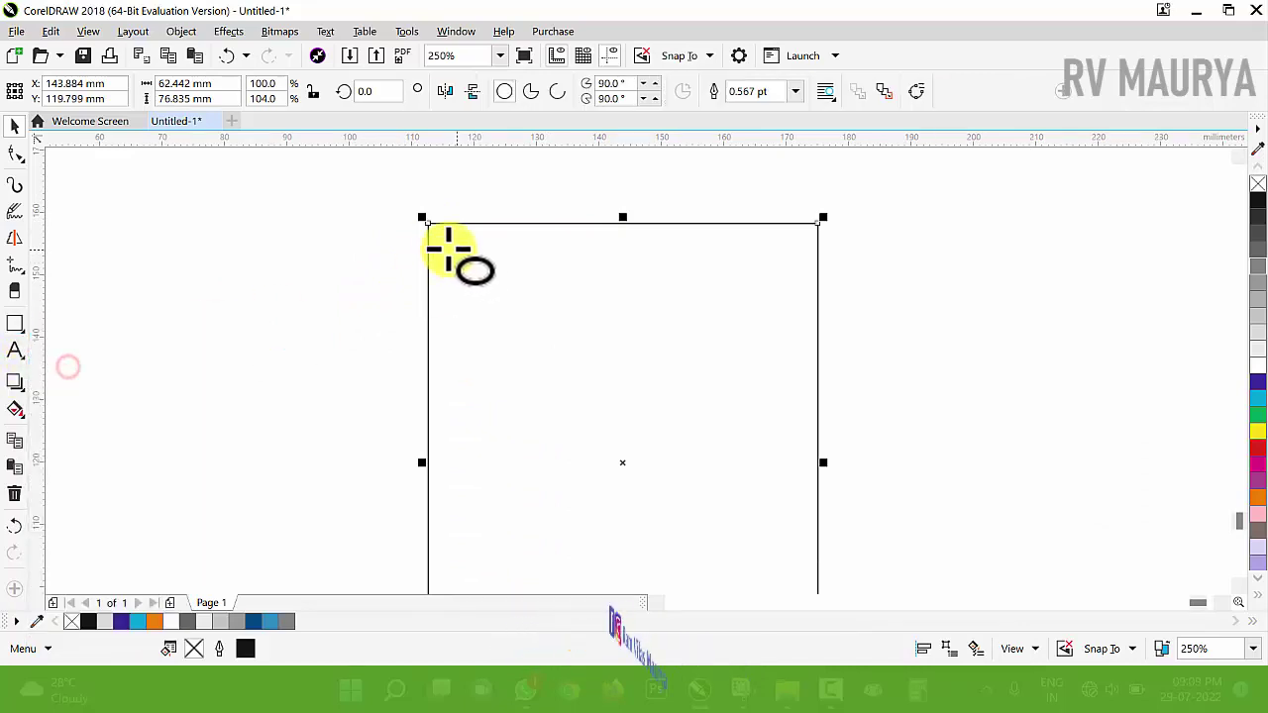
{"action": "left_click_drag", "start_coordinate": [412, 235], "coordinate": [430, 265]}
{"action": "scroll", "coordinate": [473, 222], "scroll_direction": "down", "scroll_amount": 2}
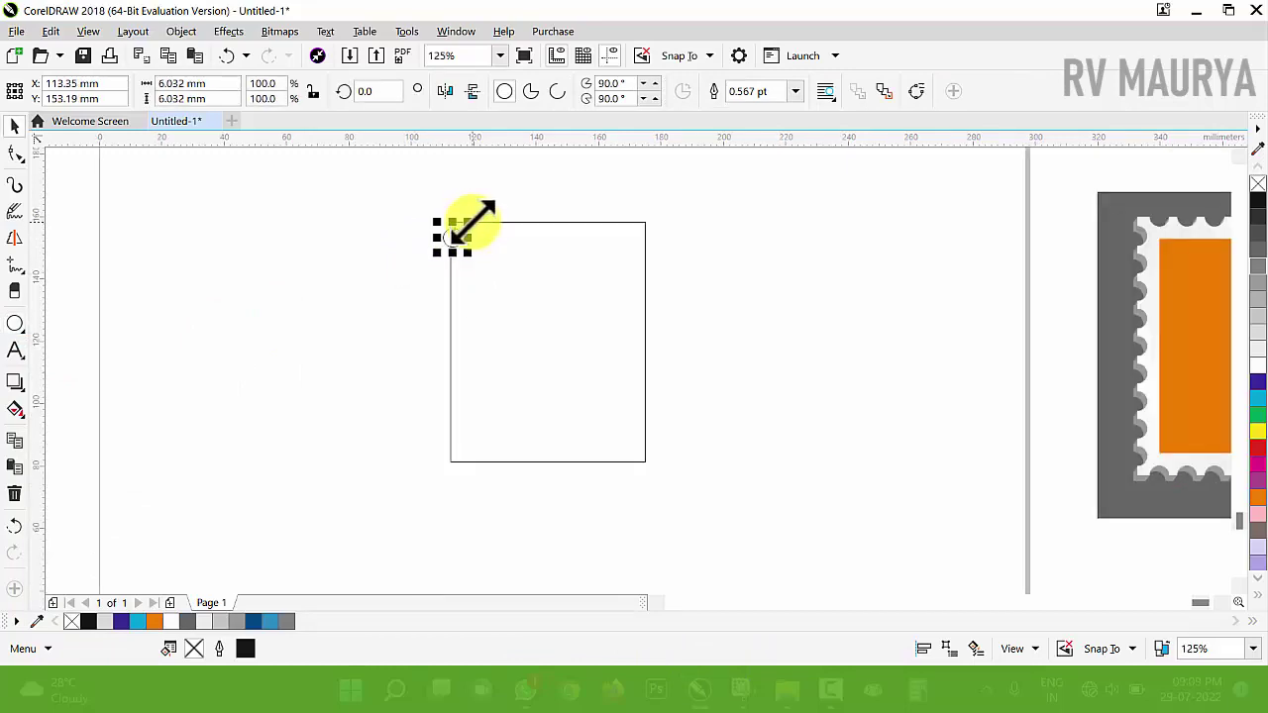
{"action": "scroll", "coordinate": [460, 237], "scroll_direction": "up", "scroll_amount": 5}
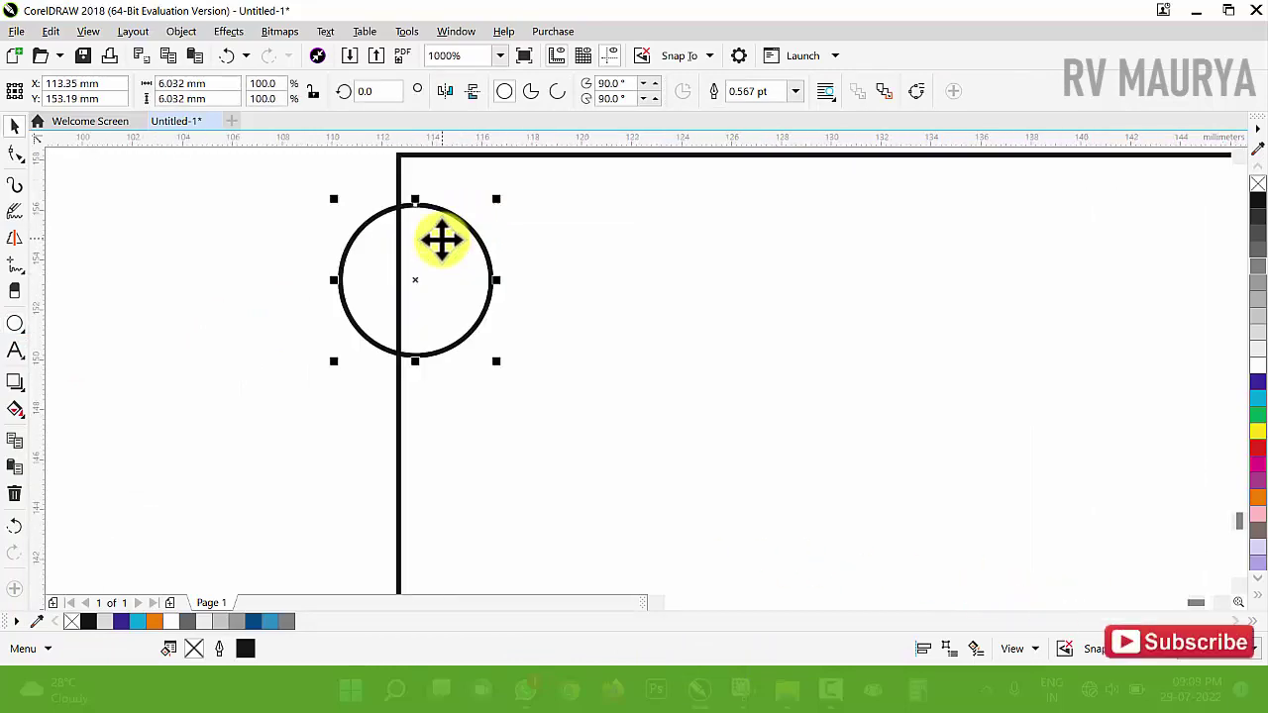
{"action": "left_click_drag", "start_coordinate": [427, 237], "coordinate": [410, 237]}
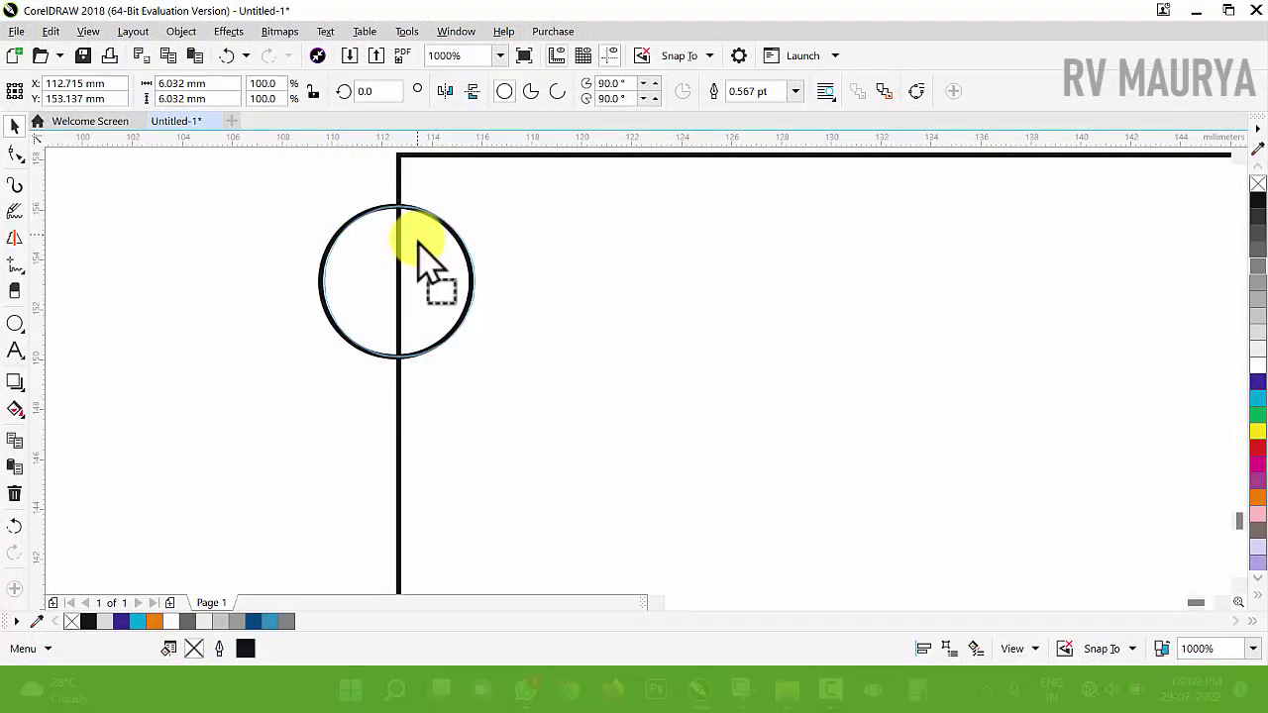
Repeatedly duplicate the circle down the rectangle's left edge to make nine circles spaced about 8.6 mm apart
{"action": "scroll", "coordinate": [424, 259], "scroll_direction": "down", "scroll_amount": 2}
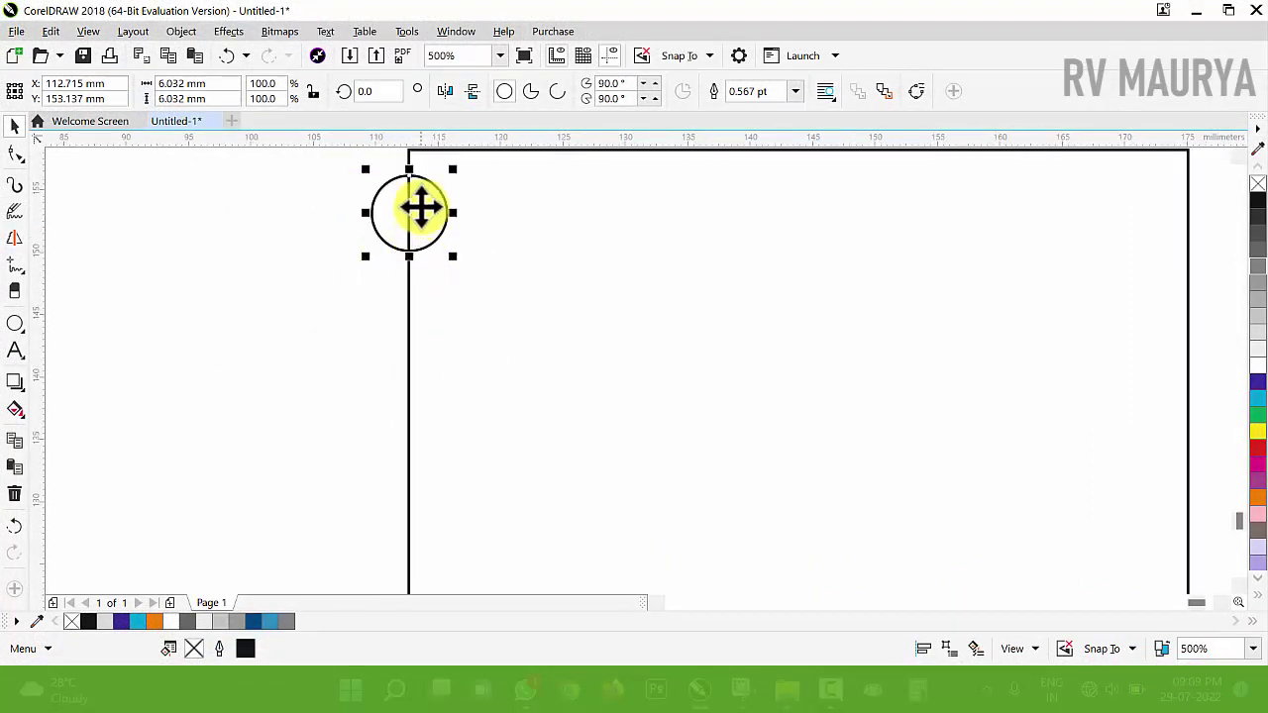
{"action": "left_click_drag", "start_coordinate": [424, 210], "coordinate": [424, 299]}
{"action": "right_click", "coordinate": [424, 297]}
{"action": "key", "text": "ctrl+r"}
{"action": "key", "text": "ctrl+r"}
{"action": "key", "text": "ctrl+r"}
{"action": "key", "text": "ctrl+r"}
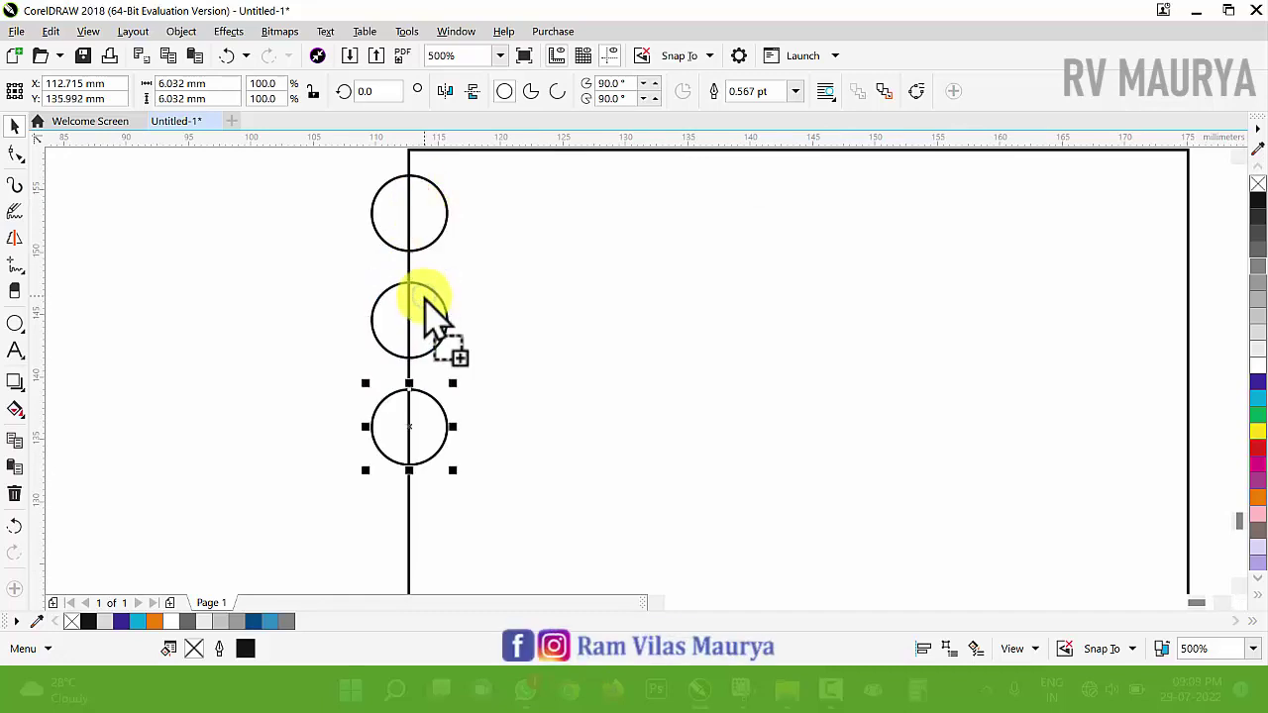
{"action": "scroll", "coordinate": [438, 269], "scroll_direction": "down", "scroll_amount": 4}
{"action": "scroll", "coordinate": [439, 349], "scroll_direction": "up", "scroll_amount": 1}
{"action": "scroll", "coordinate": [441, 347], "scroll_direction": "up", "scroll_amount": 4}
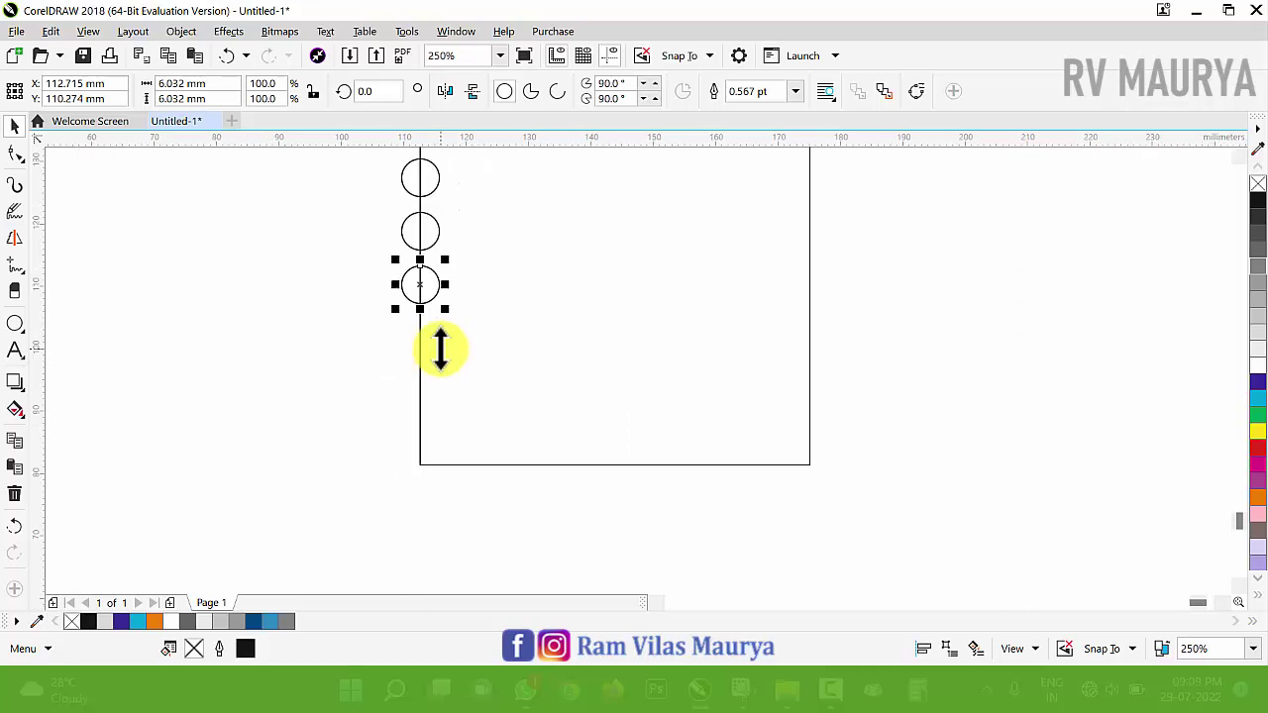
{"action": "scroll", "coordinate": [457, 497], "scroll_direction": "down", "scroll_amount": 2}
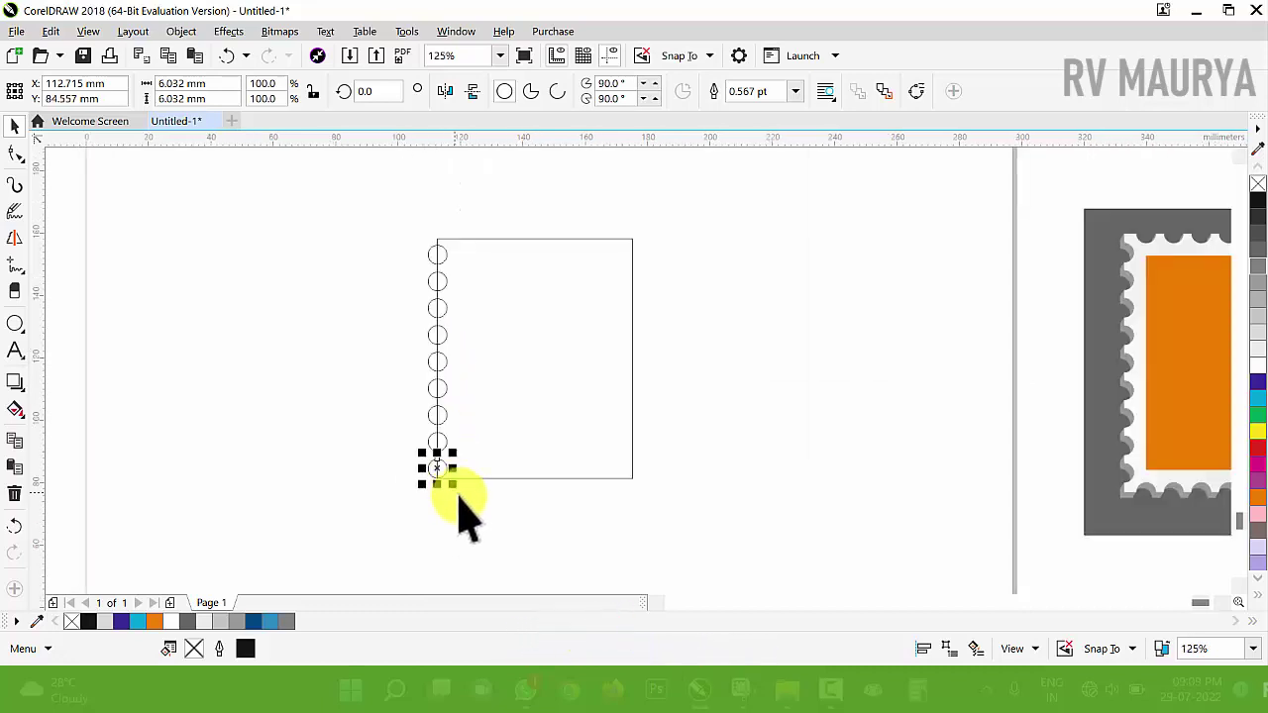
Scale the whole column of circles proportionally to about 72 mm tall so it fits within the rectangle's left edge
{"action": "left_click_drag", "start_coordinate": [481, 511], "coordinate": [370, 242]}
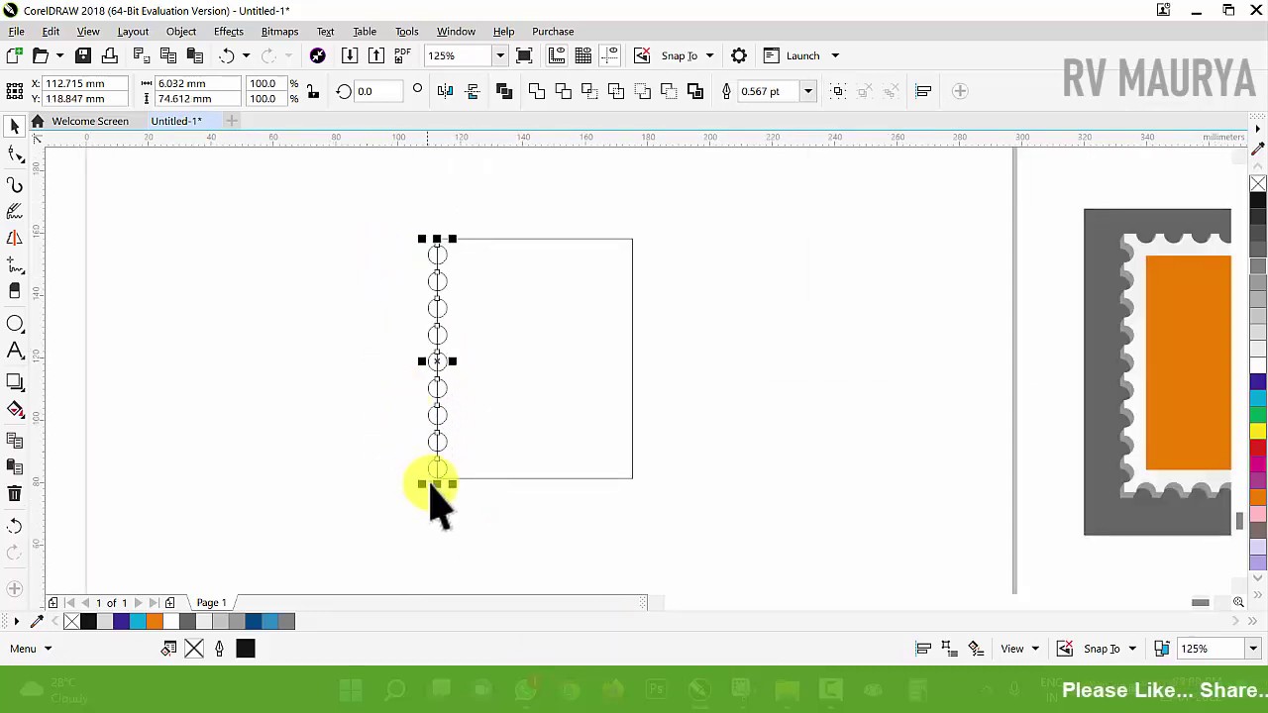
{"action": "scroll", "coordinate": [441, 500], "scroll_direction": "up", "scroll_amount": 4}
{"action": "left_click_drag", "start_coordinate": [491, 458], "coordinate": [493, 429]}
{"action": "scroll", "coordinate": [452, 475], "scroll_direction": "down", "scroll_amount": 4}
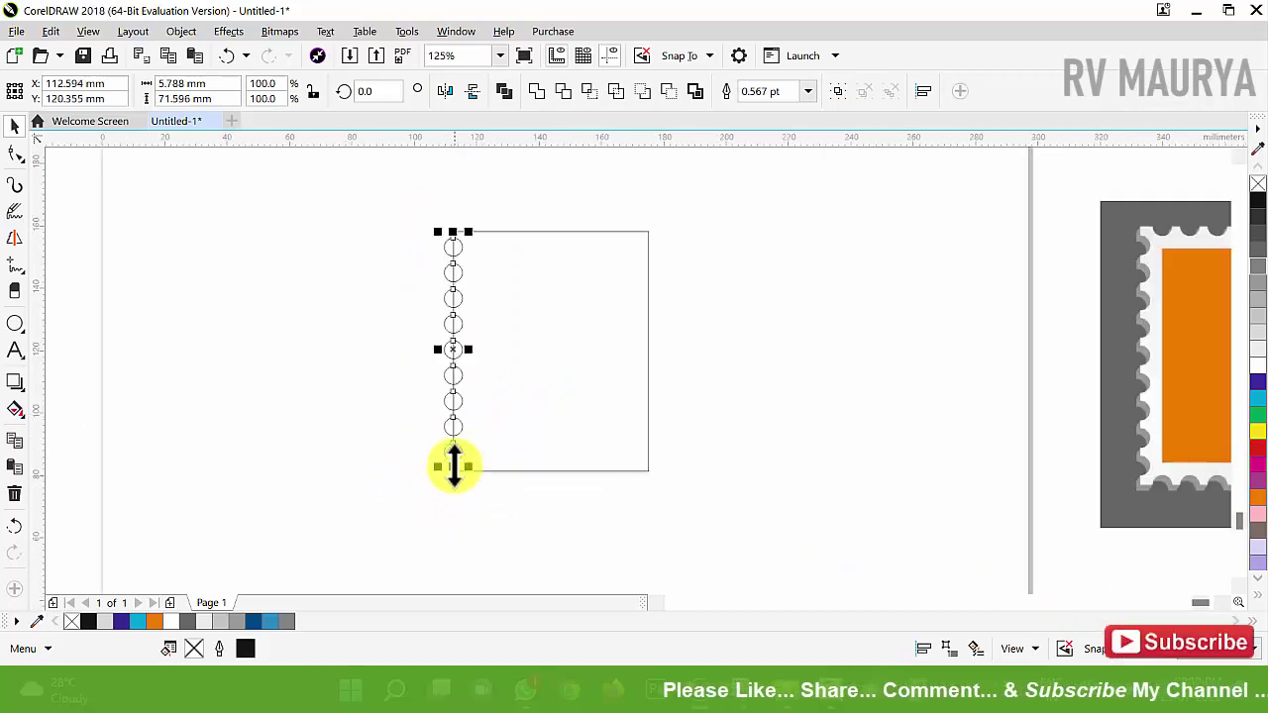
Copy the column of circles onto the rectangle's right edge and group the copied circles
{"action": "scroll", "coordinate": [557, 275], "scroll_direction": "up", "scroll_amount": 2}
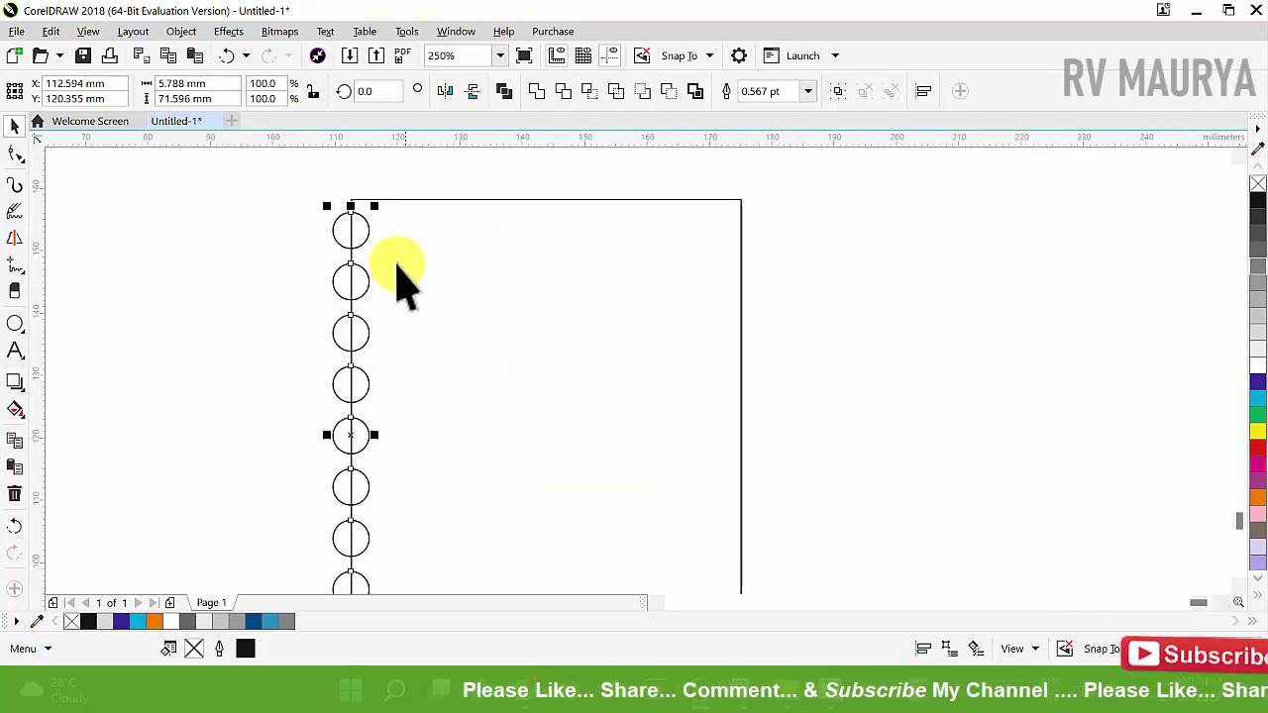
{"action": "left_click_drag", "start_coordinate": [365, 230], "coordinate": [759, 325]}
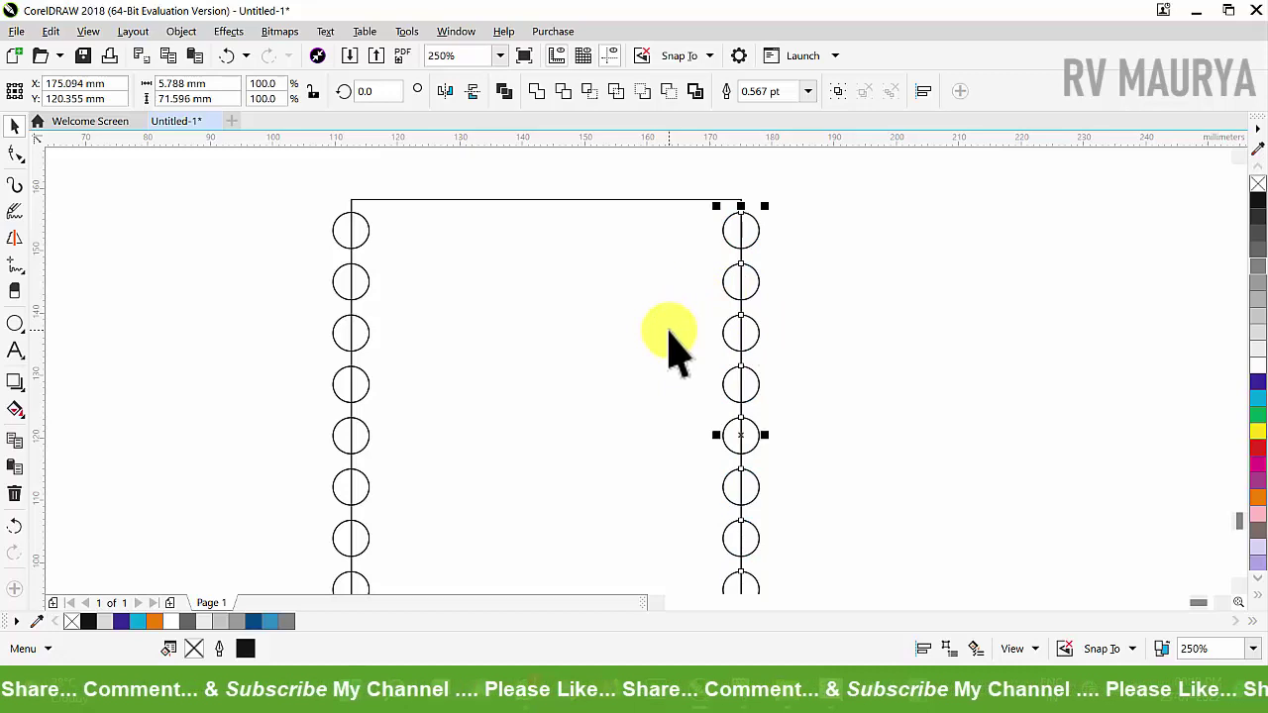
{"action": "key", "text": "ctrl+g"}
Duplicate the grouped circle column inside the rectangle and rotate the copy to 270° so it forms a horizontal row
{"action": "left_click_drag", "start_coordinate": [745, 230], "coordinate": [635, 240]}
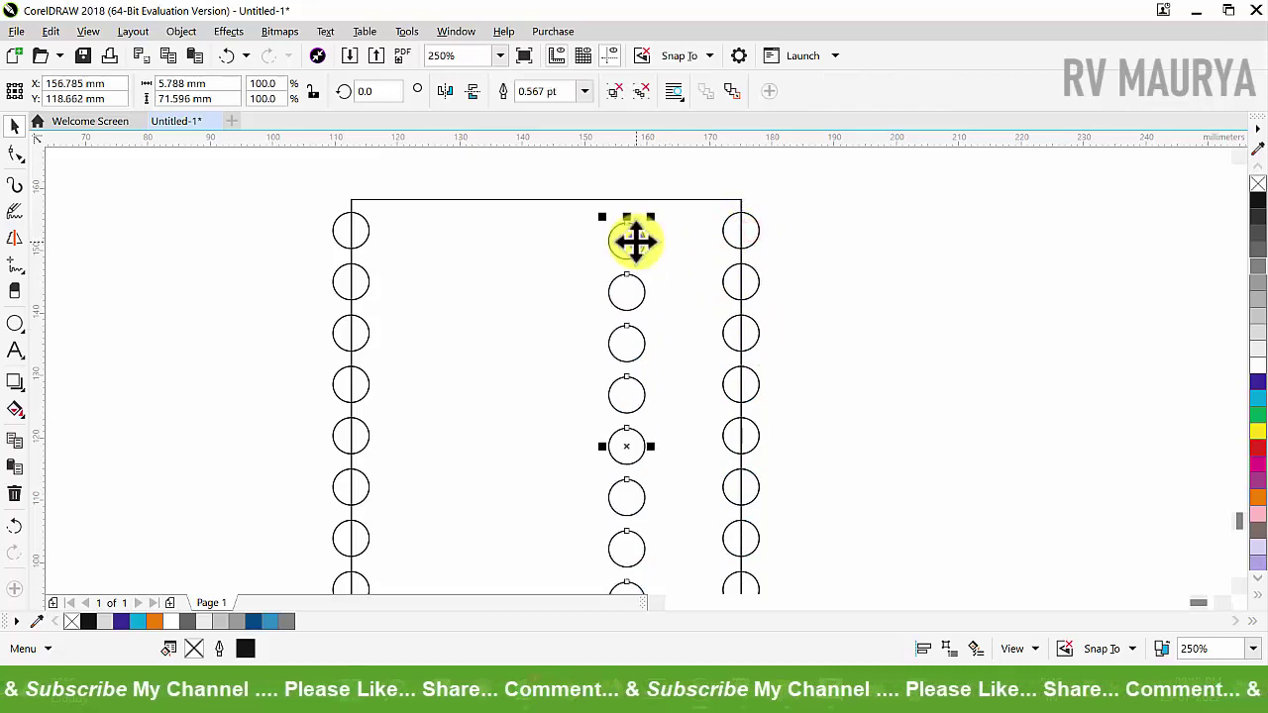
{"action": "scroll", "coordinate": [626, 238], "scroll_direction": "down", "scroll_amount": 2}
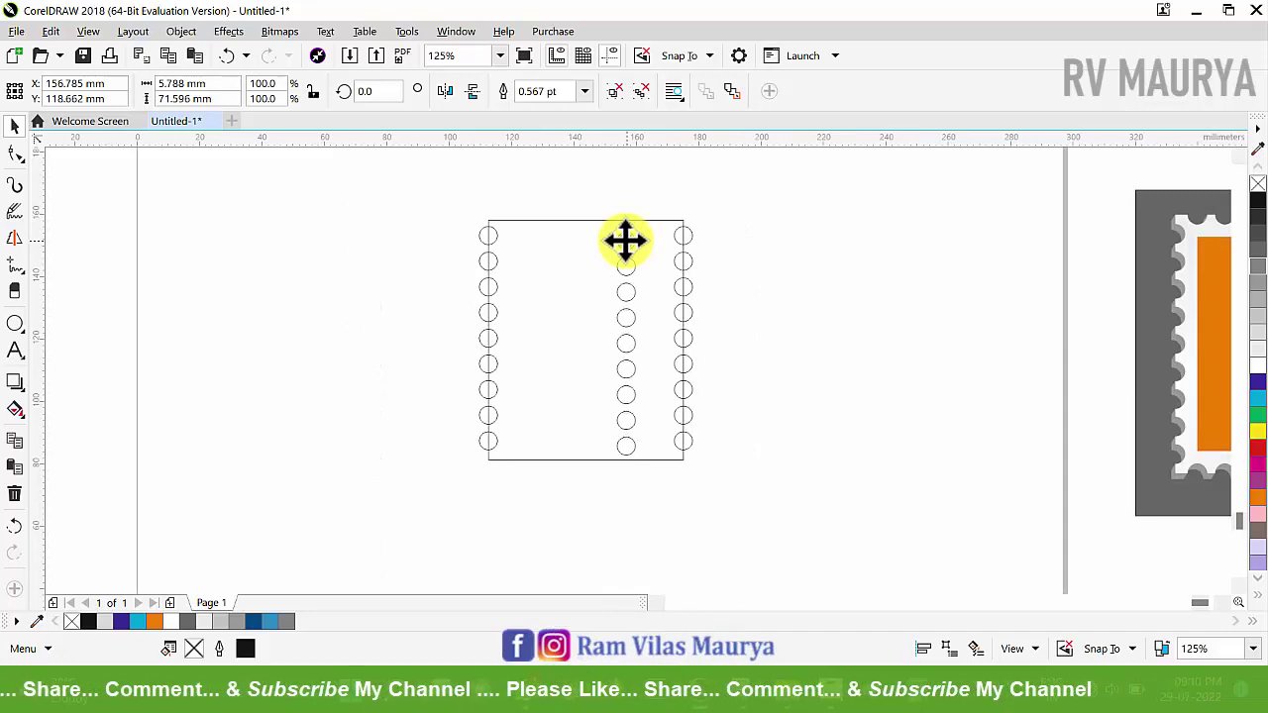
{"action": "left_click_drag", "start_coordinate": [644, 226], "coordinate": [715, 366]}
{"action": "left_click", "coordinate": [793, 380]}
Place the horizontal row of circles on the rectangle's top edge, starting just inside the top-left corner
{"action": "scroll", "coordinate": [601, 189], "scroll_direction": "up", "scroll_amount": 2}
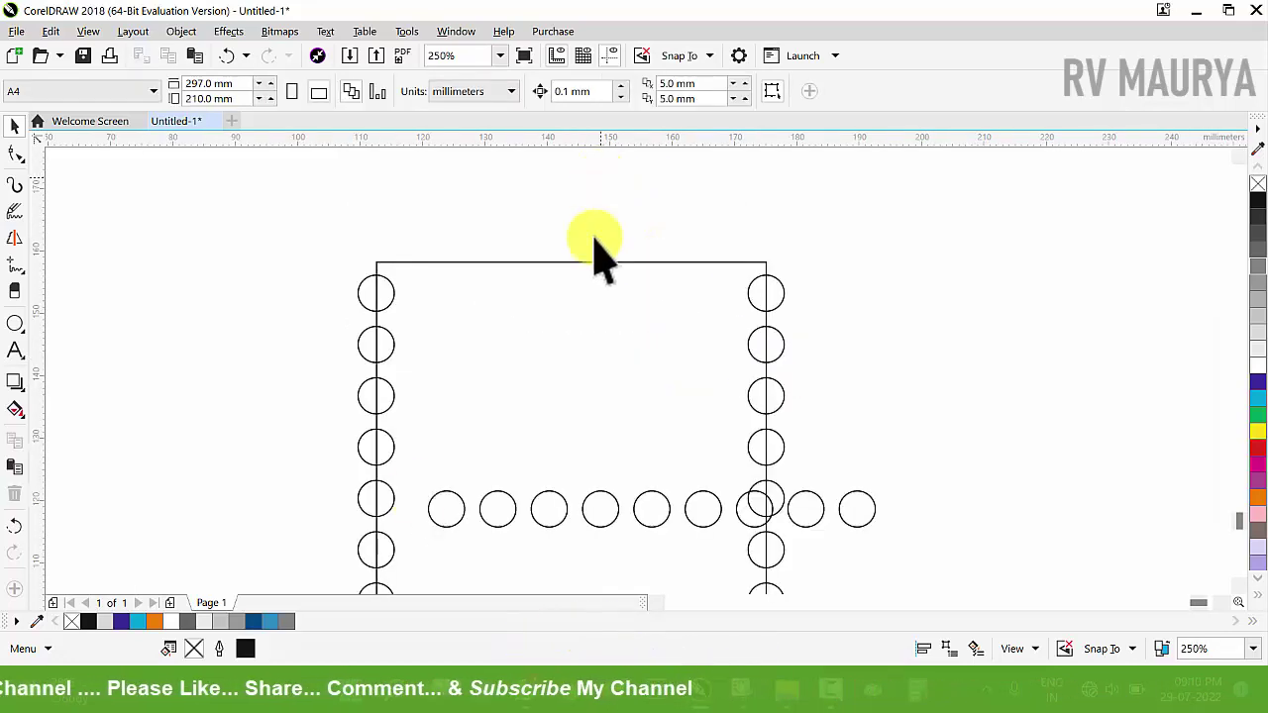
{"action": "left_click_drag", "start_coordinate": [449, 508], "coordinate": [417, 265]}
{"action": "scroll", "coordinate": [388, 272], "scroll_direction": "up", "scroll_amount": 3}
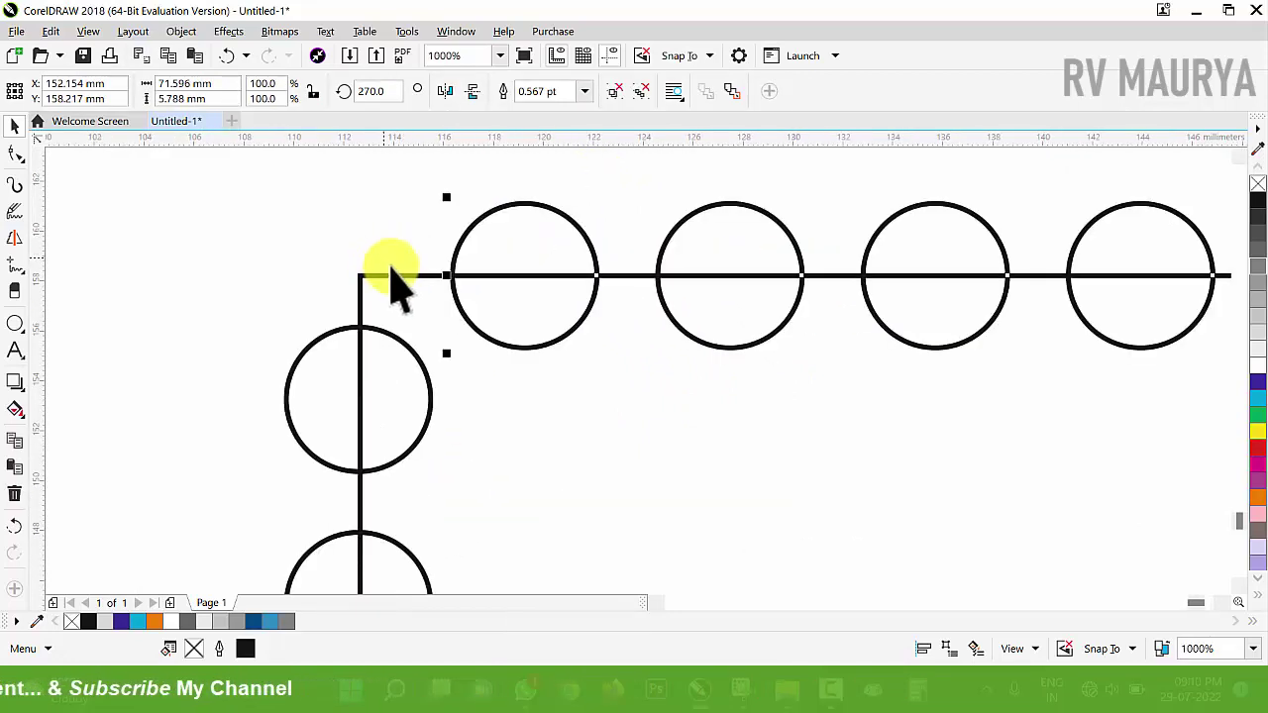
Delete the two surplus circles at the rectangle's top-right corner and copy the remaining seven-circle row onto the bottom edge
{"action": "scroll", "coordinate": [424, 298], "scroll_direction": "up", "scroll_amount": 1}
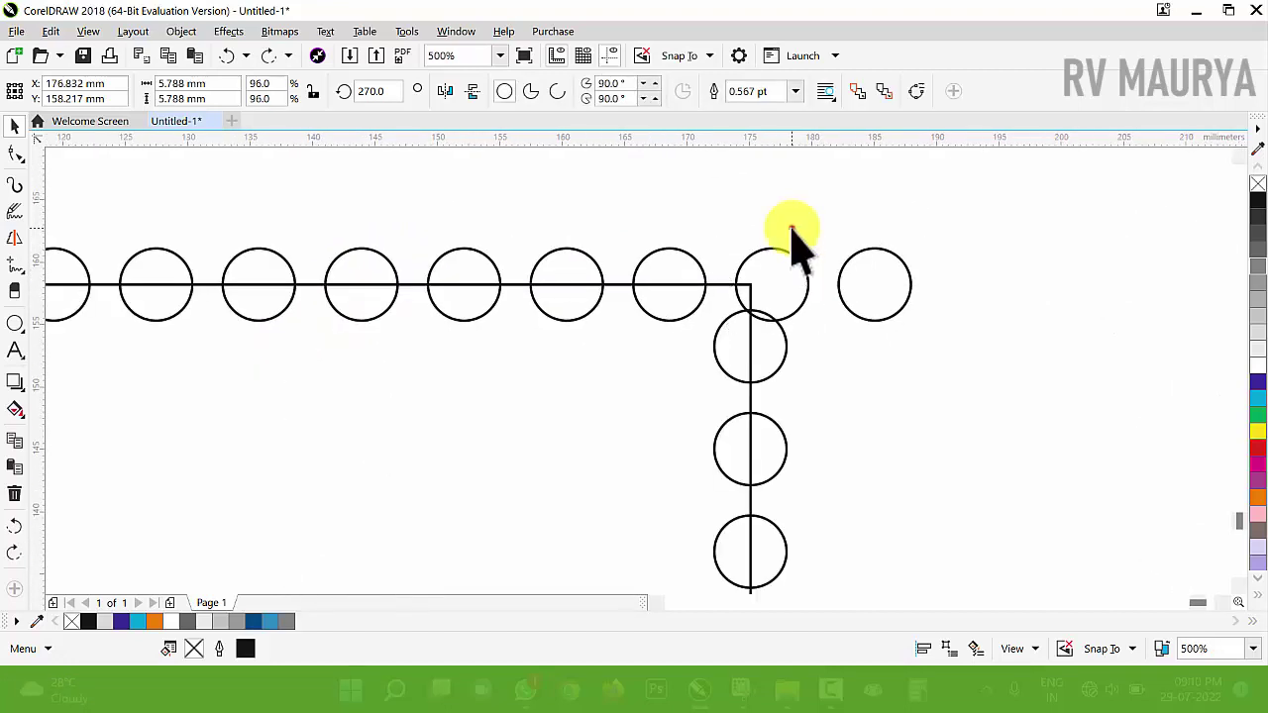
{"action": "scroll", "coordinate": [781, 264], "scroll_direction": "down", "scroll_amount": 2}
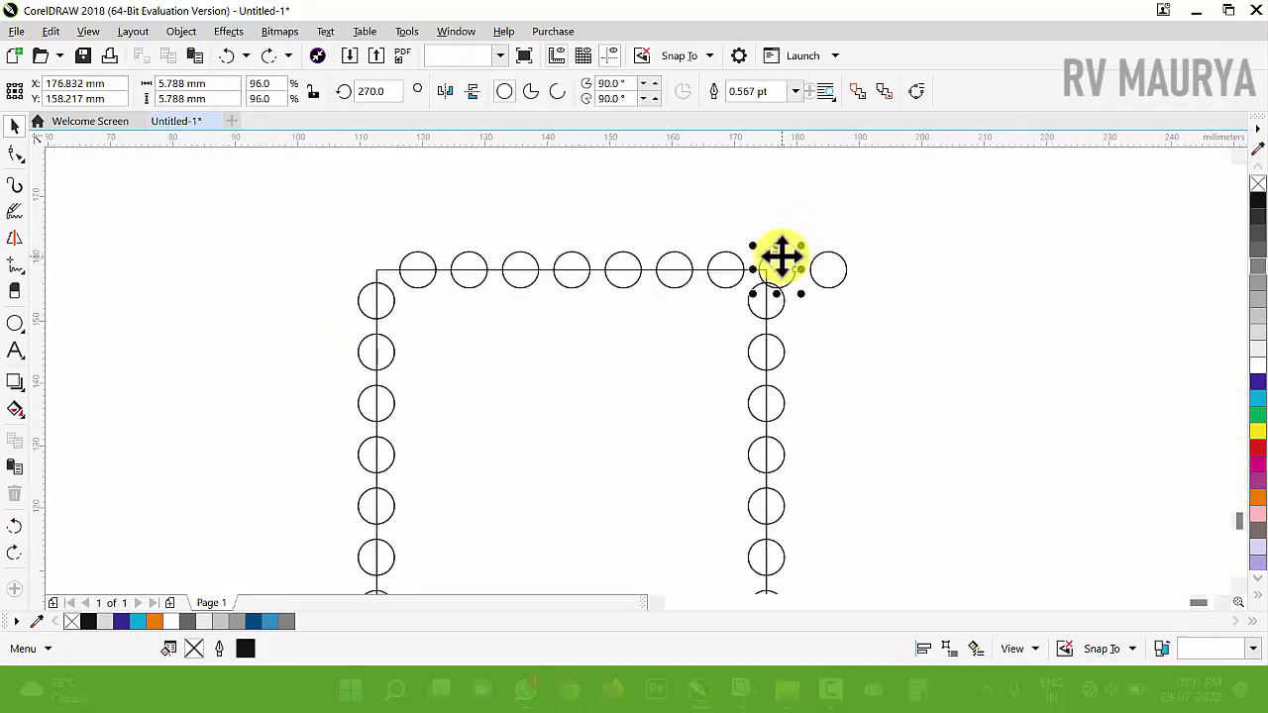
{"action": "left_click_drag", "start_coordinate": [792, 287], "coordinate": [731, 269]}
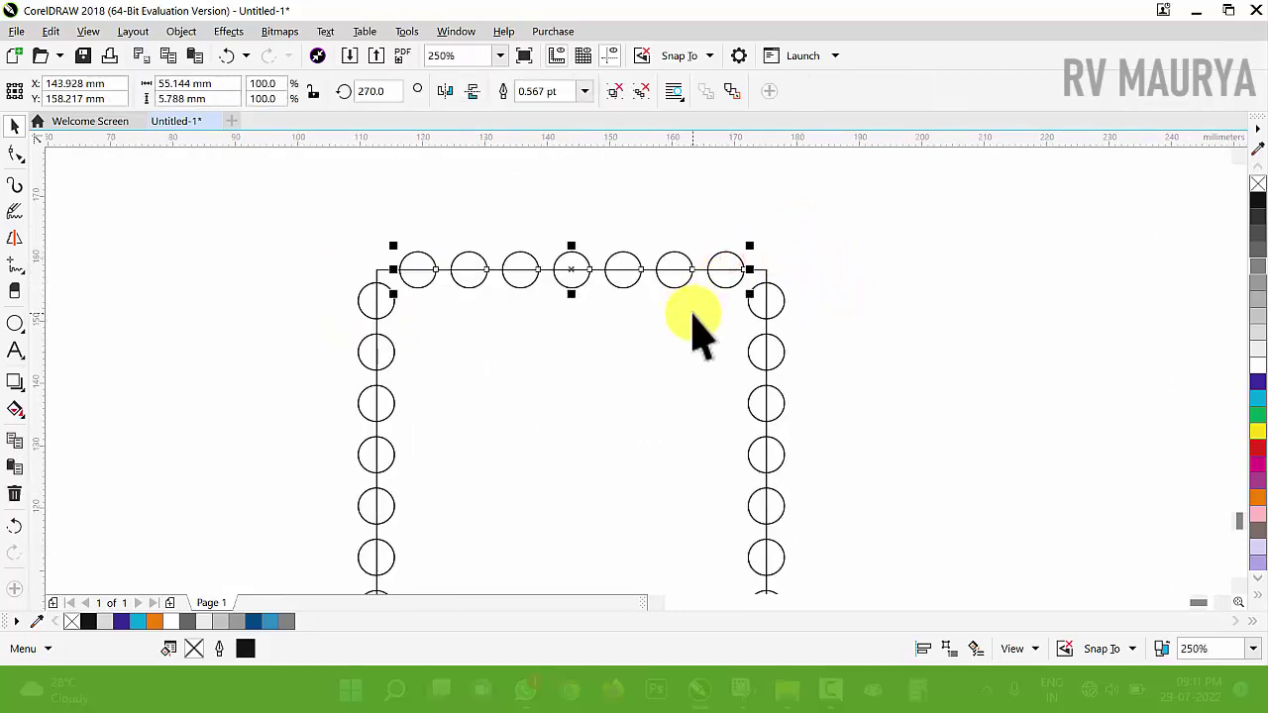
{"action": "key", "text": "ctrl+a"}
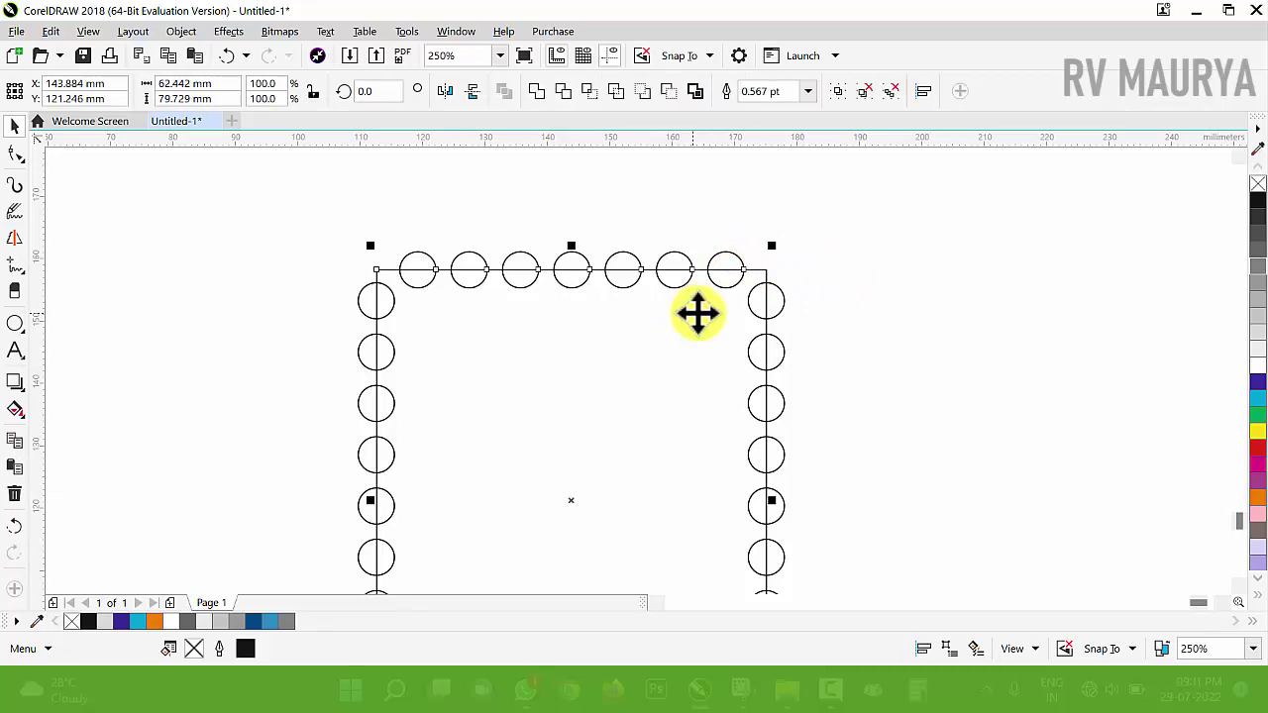
{"action": "left_click", "coordinate": [859, 320]}
Cut all the edge circles out of the rectangle with Back minus front to form the perforated stamp outline
{"action": "scroll", "coordinate": [605, 258], "scroll_direction": "down", "scroll_amount": 1}
{"action": "left_click_drag", "start_coordinate": [382, 197], "coordinate": [625, 436]}
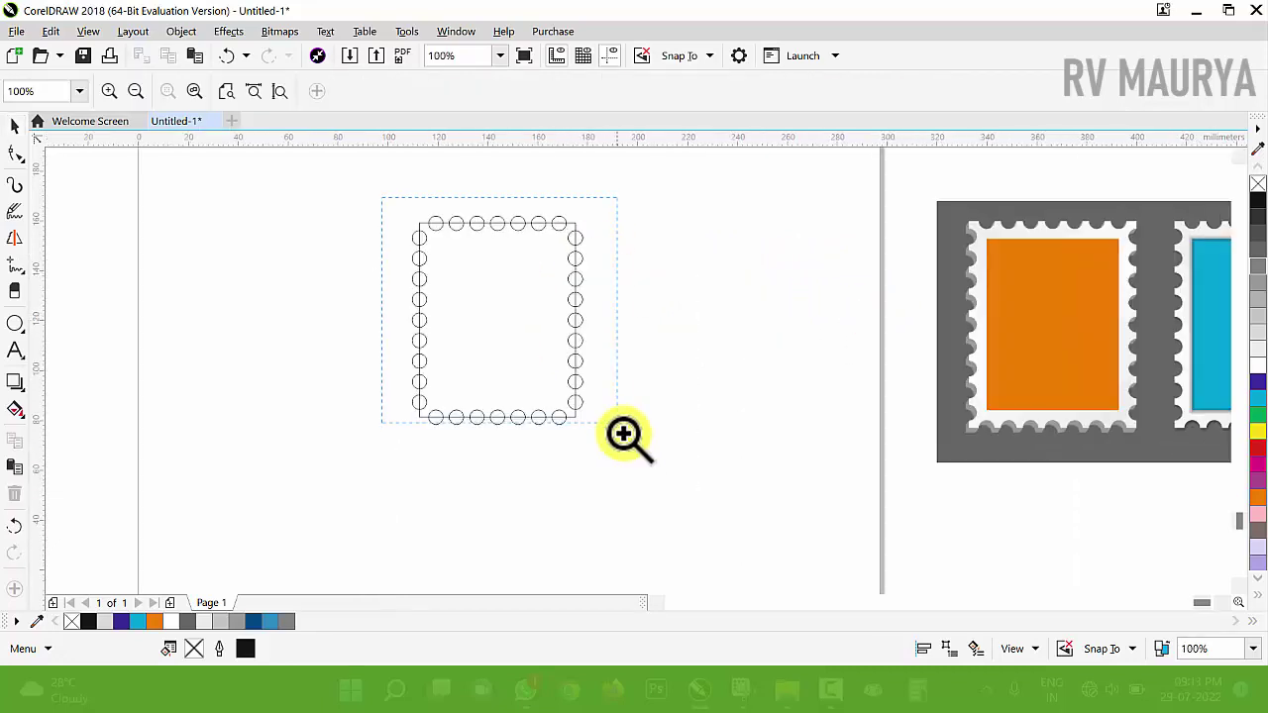
{"action": "key", "text": "space"}
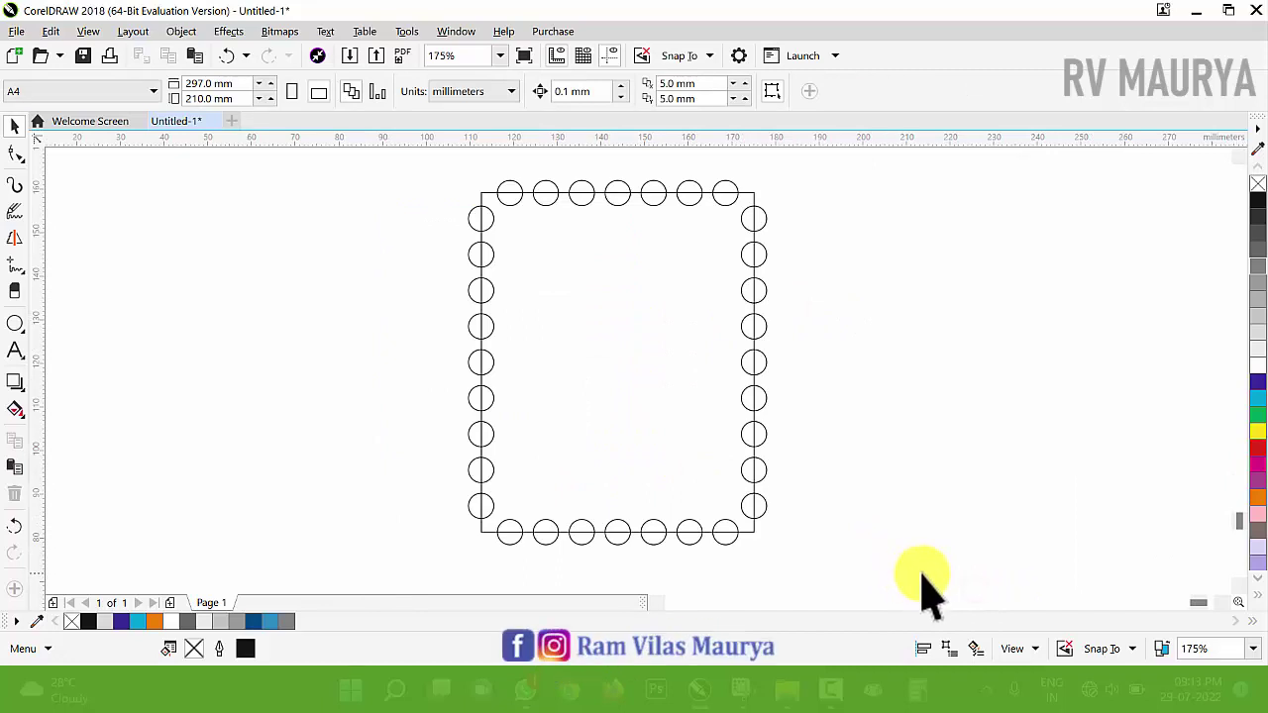
{"action": "left_click_drag", "start_coordinate": [924, 573], "coordinate": [408, 206]}
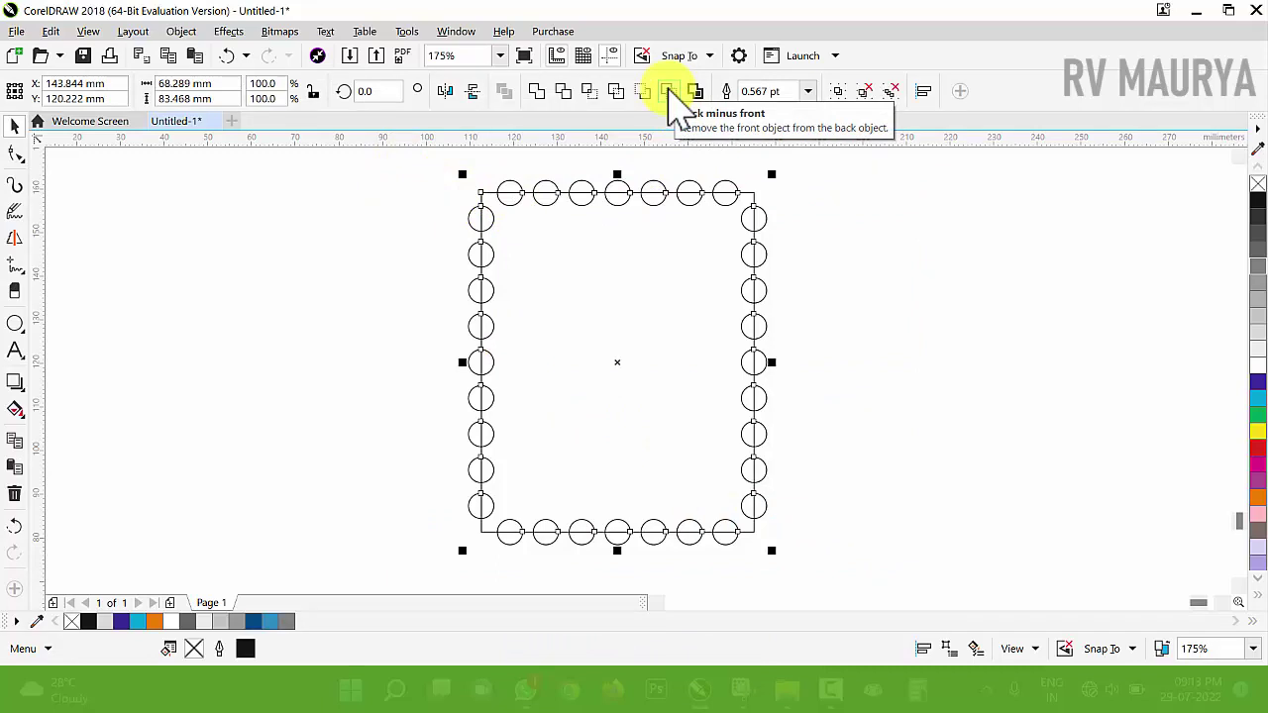
{"action": "left_click", "coordinate": [668, 91]}
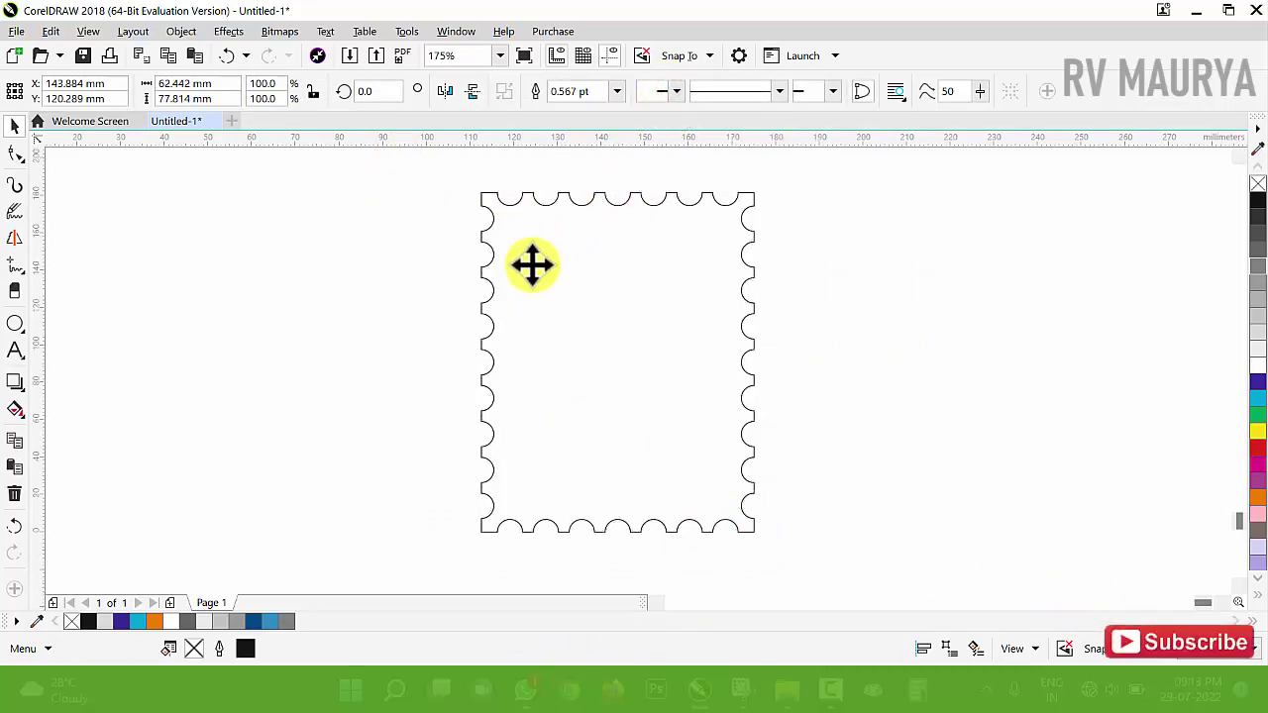
Fill the perforated stamp shape with a diagonal light-grey and white gradient
{"action": "scroll", "coordinate": [528, 263], "scroll_direction": "down", "scroll_amount": 3}
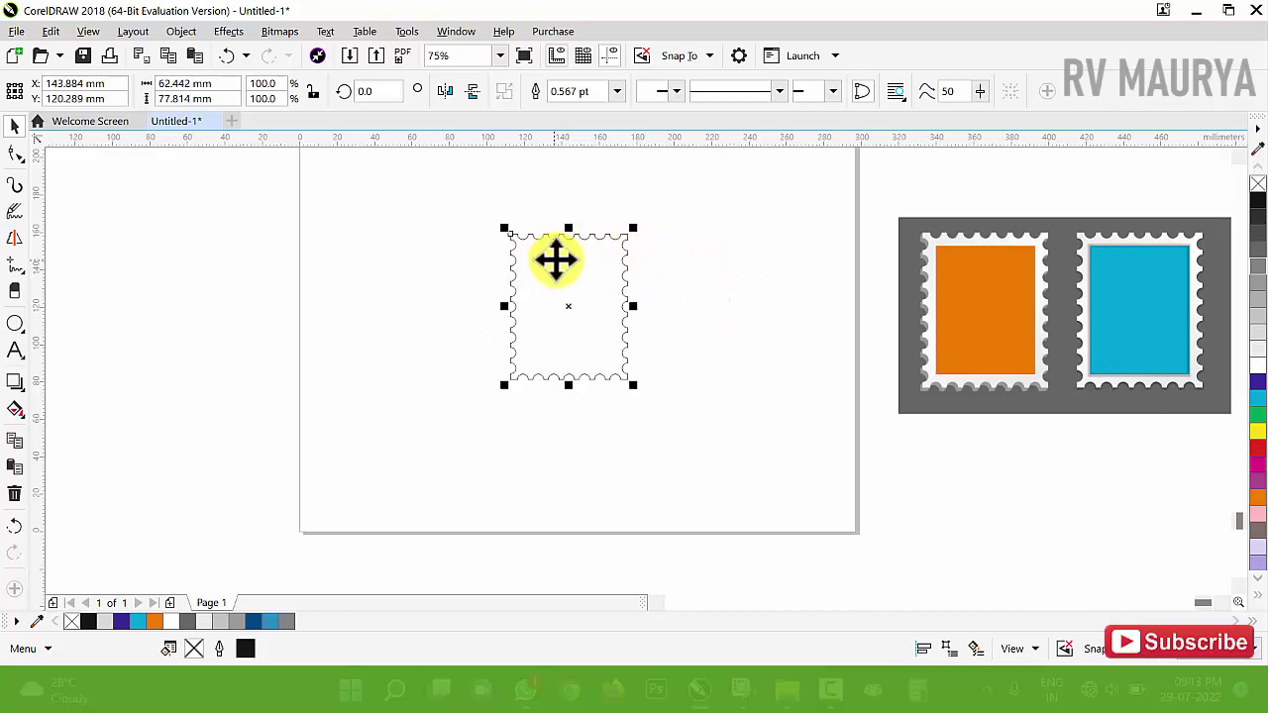
{"action": "key", "text": "F2"}
{"action": "left_click_drag", "start_coordinate": [478, 209], "coordinate": [966, 398]}
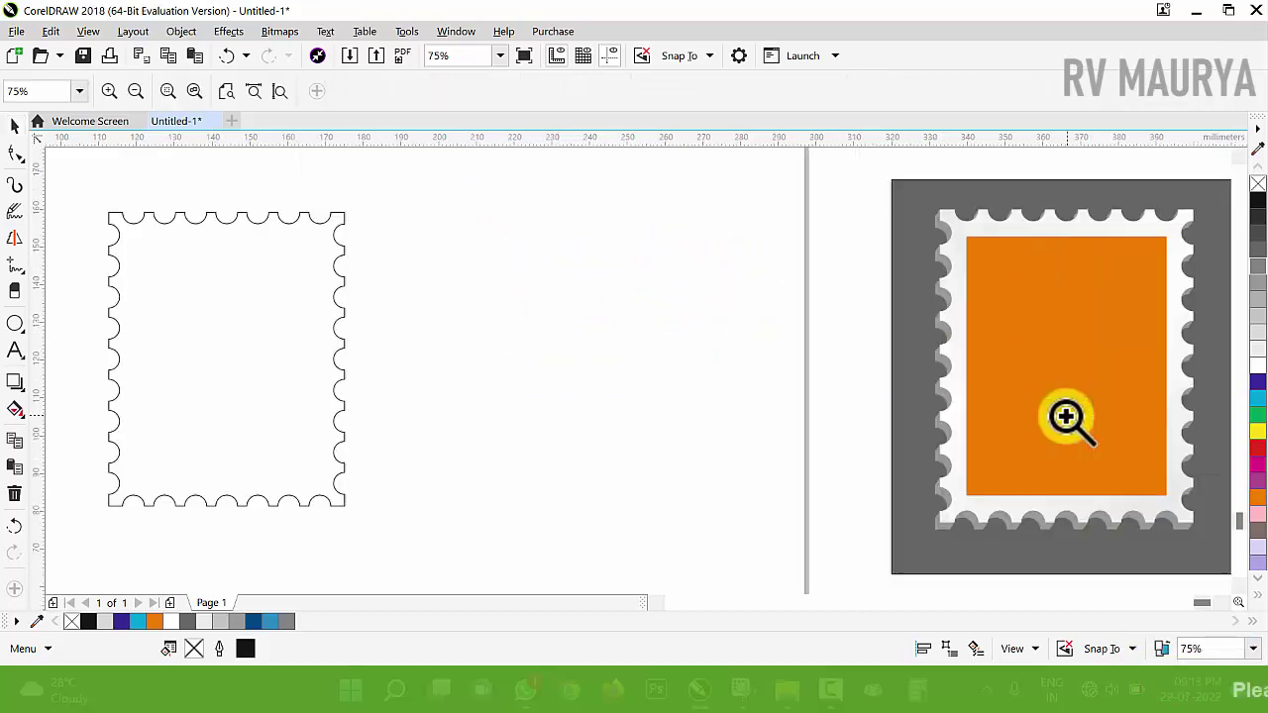
{"action": "left_click", "coordinate": [368, 283]}
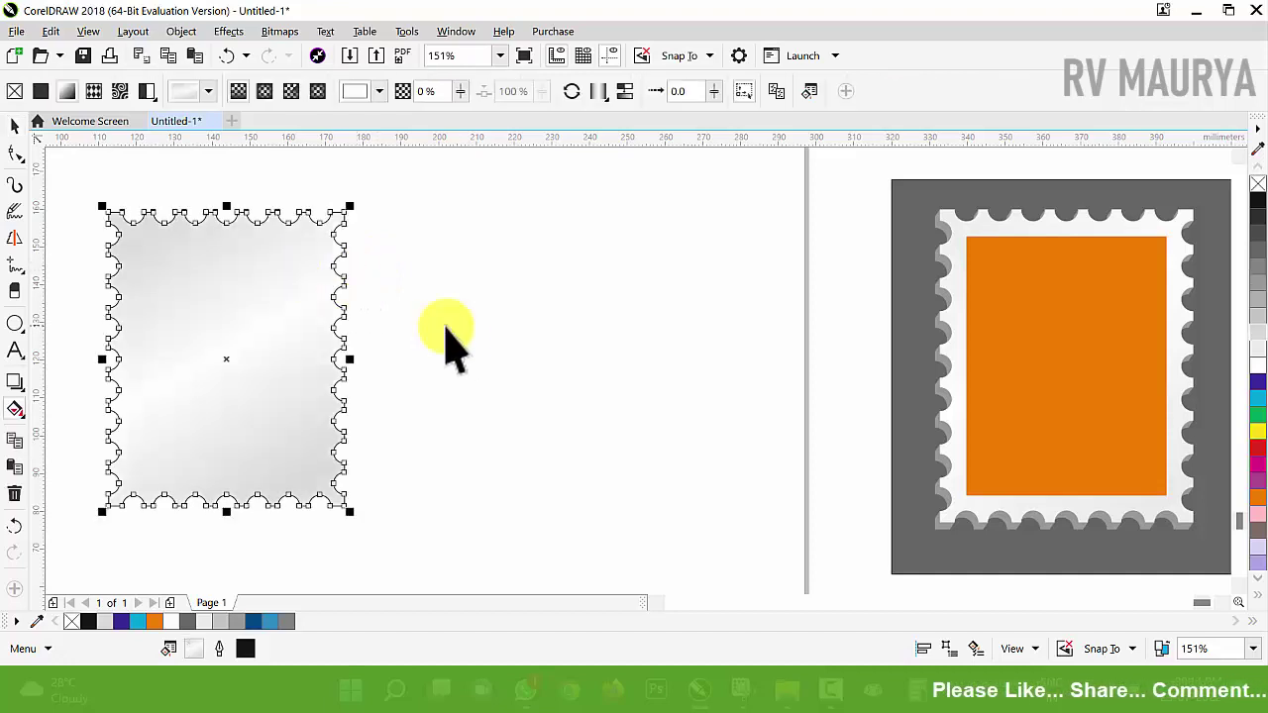
{"action": "left_click", "coordinate": [456, 330]}
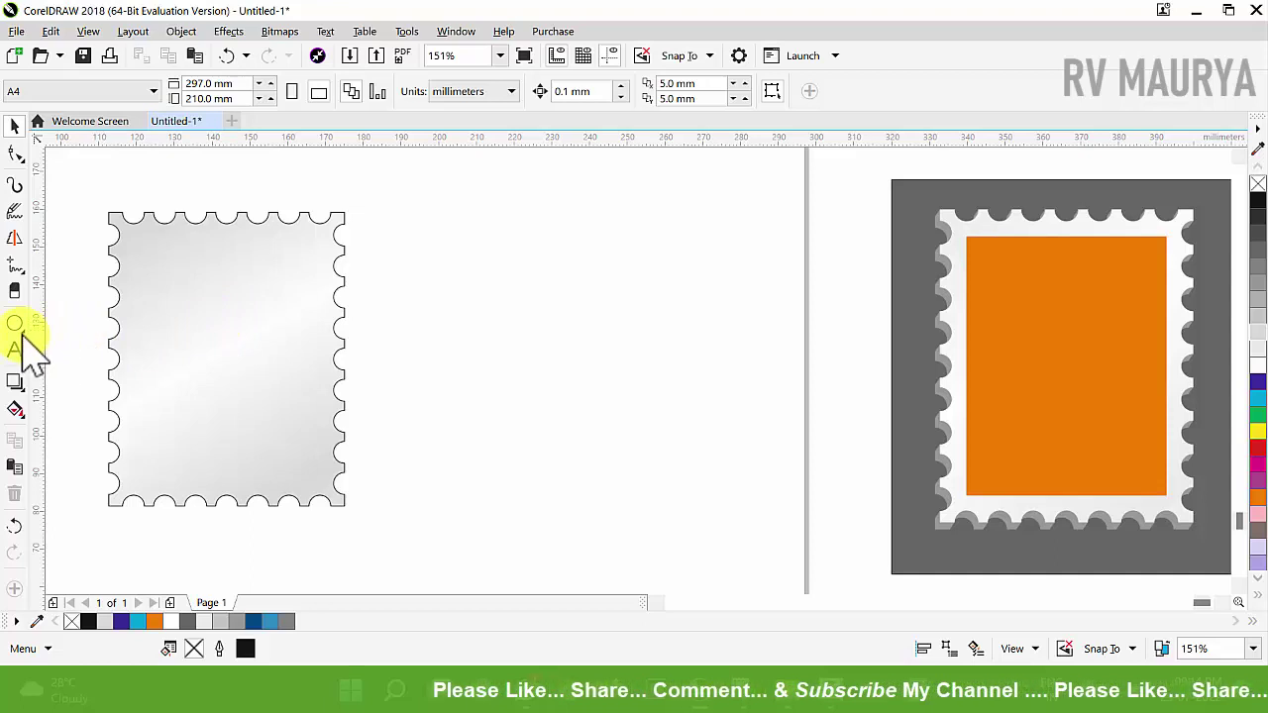
Draw a rectangle about 48 × 64 mm inside the perforated stamp, centre it on the stamp and fill it purple
{"action": "left_click", "coordinate": [15, 327]}
{"action": "left_click", "coordinate": [33, 324]}
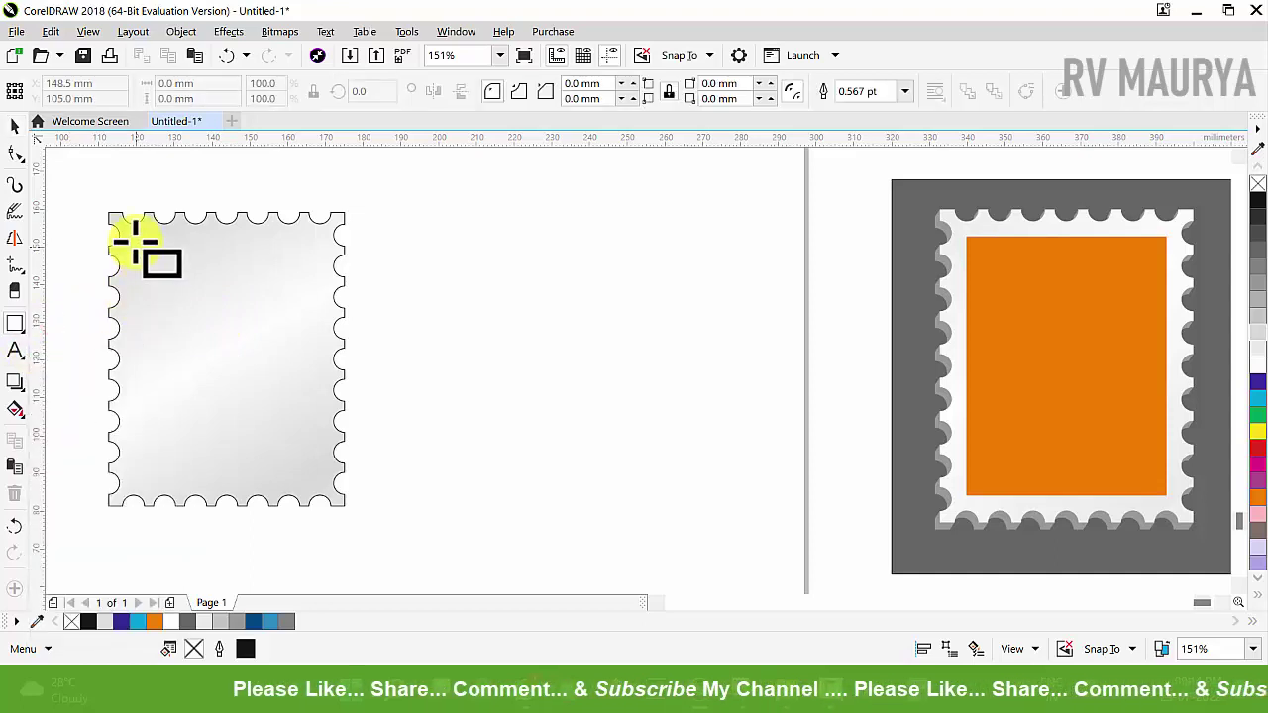
{"action": "left_click_drag", "start_coordinate": [135, 239], "coordinate": [318, 482]}
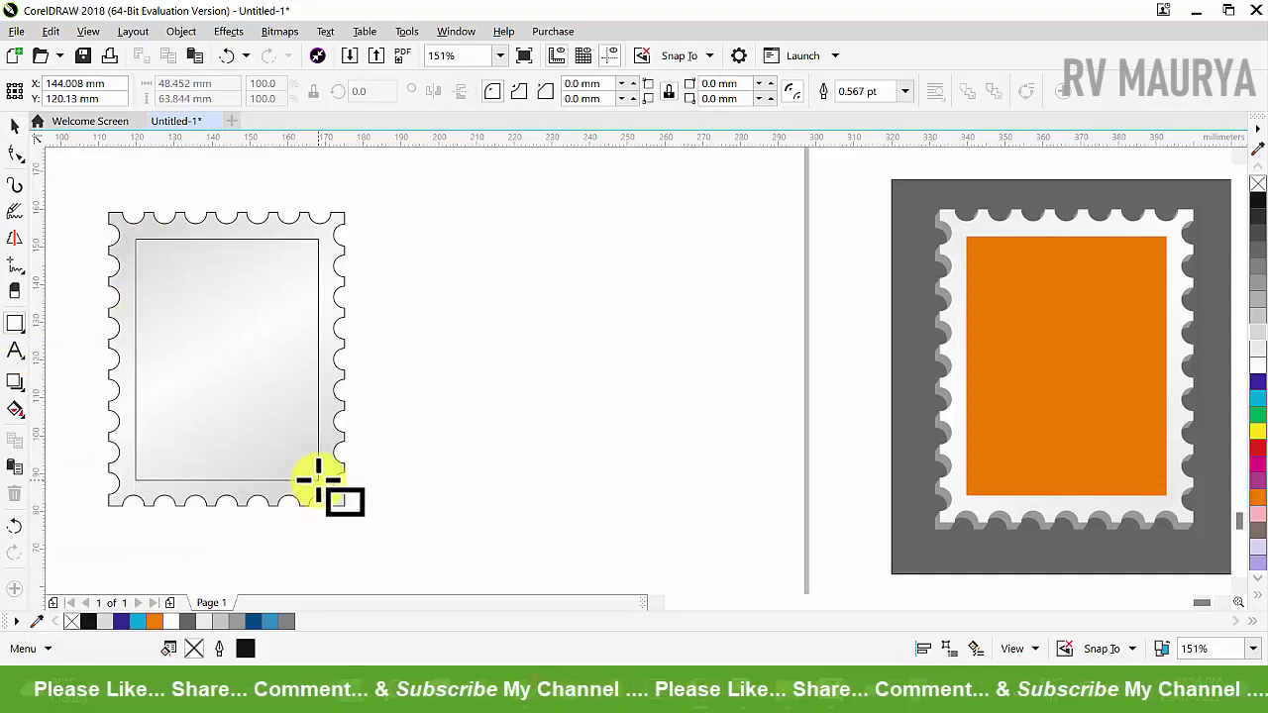
{"action": "key", "text": "space"}
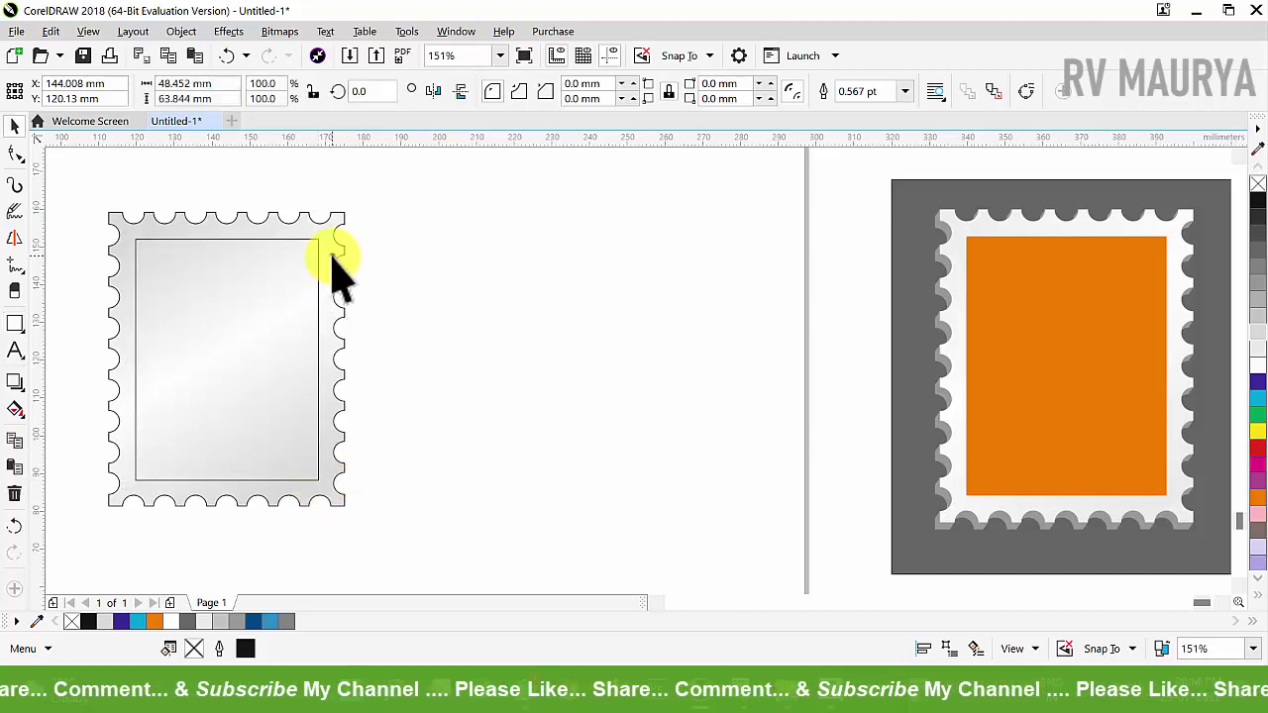
{"action": "left_click", "coordinate": [332, 255]}
{"action": "left_click", "coordinate": [416, 306]}
{"action": "left_click", "coordinate": [281, 277]}
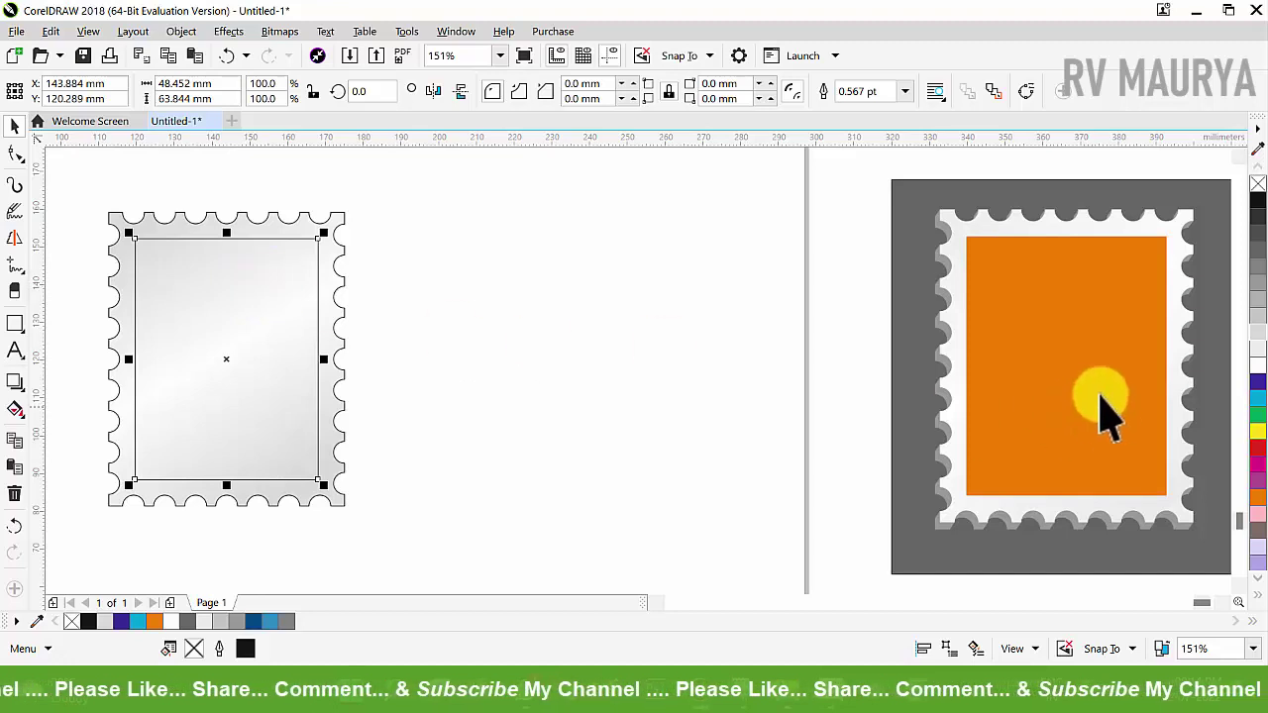
{"action": "left_click", "coordinate": [1256, 398]}
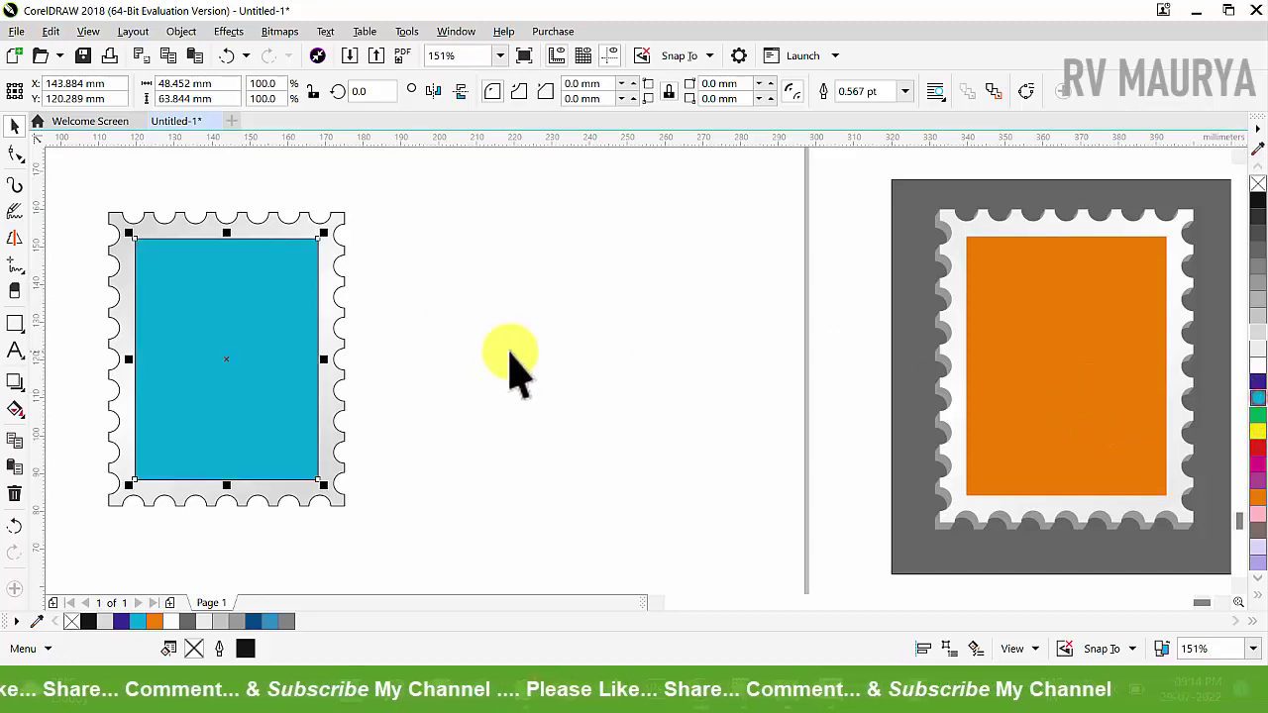
{"action": "left_click", "coordinate": [1258, 479]}
Remove the outlines from the stamp paper and inner rectangle, and scale both together to about 60 × 75 mm nearer the page's middle
{"action": "left_click", "coordinate": [296, 220], "text": "shift"}
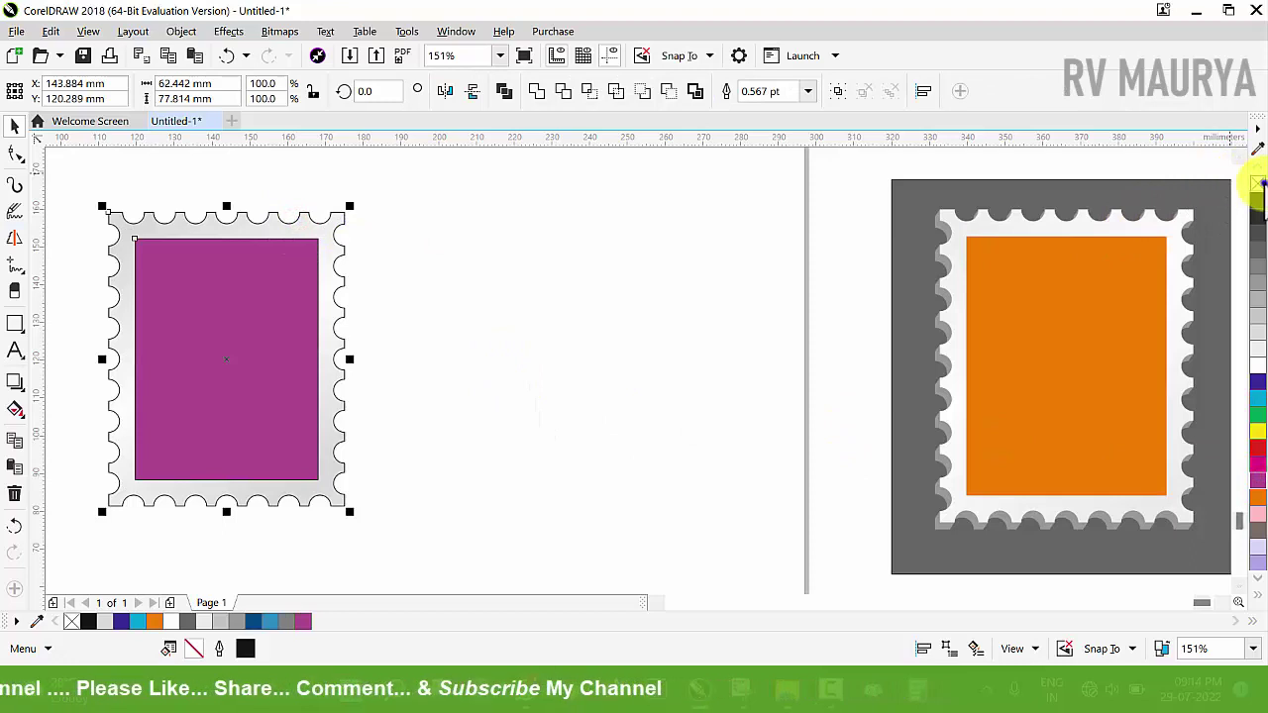
{"action": "left_click_drag", "start_coordinate": [229, 351], "coordinate": [442, 326]}
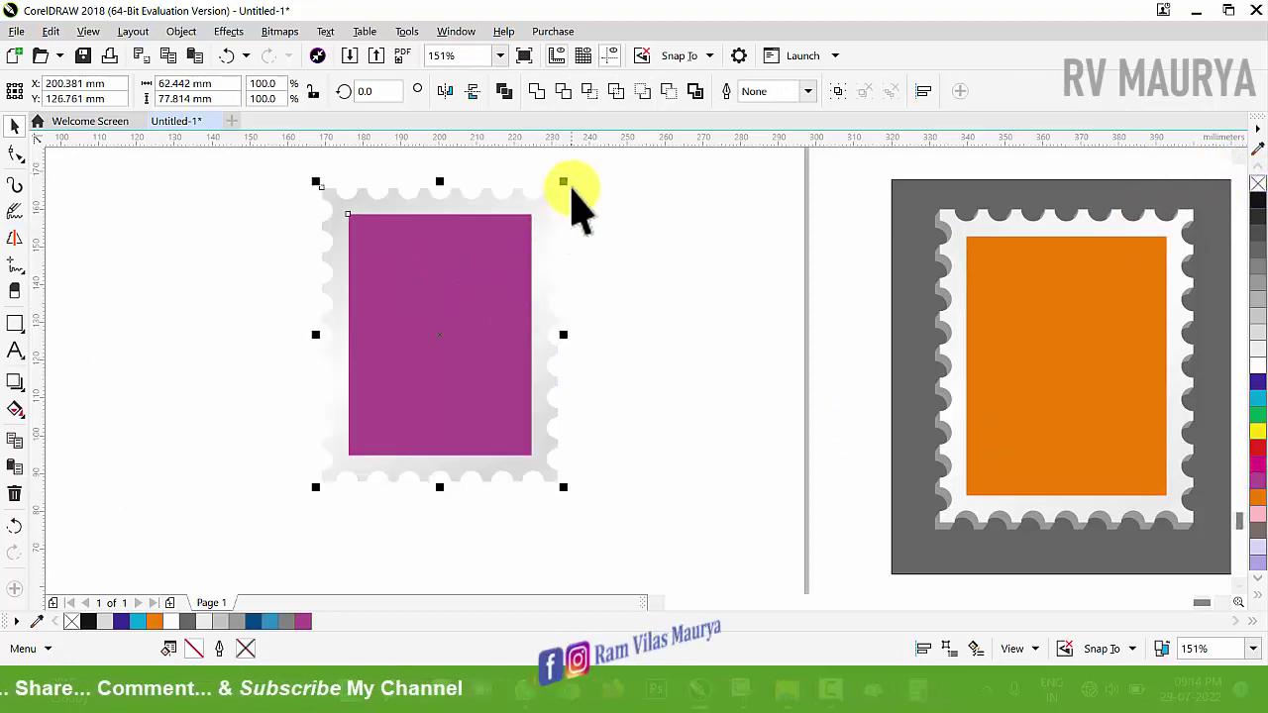
{"action": "left_click_drag", "start_coordinate": [565, 184], "coordinate": [557, 192]}
{"action": "left_click", "coordinate": [585, 376]}
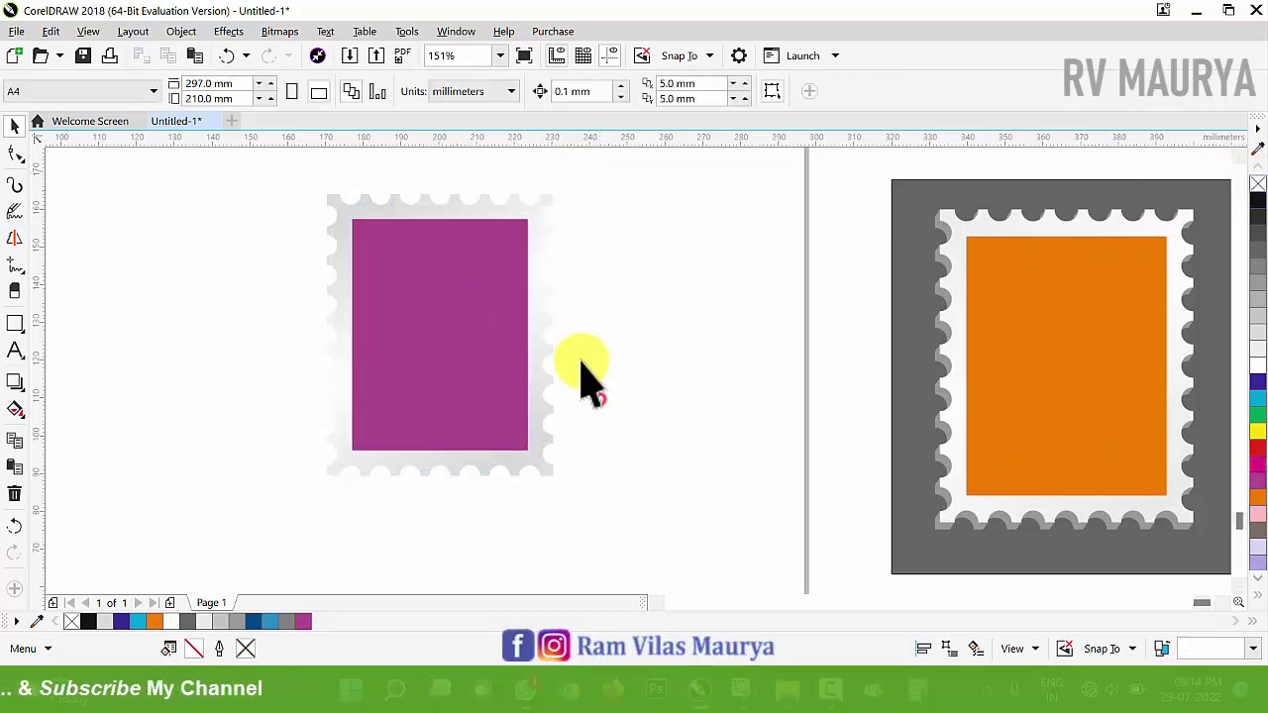
Add a block shadow to the perforated paper, about 1.9 mm deep, cast toward the lower right at about 321.6°
{"action": "scroll", "coordinate": [946, 520], "scroll_direction": "up", "scroll_amount": 4}
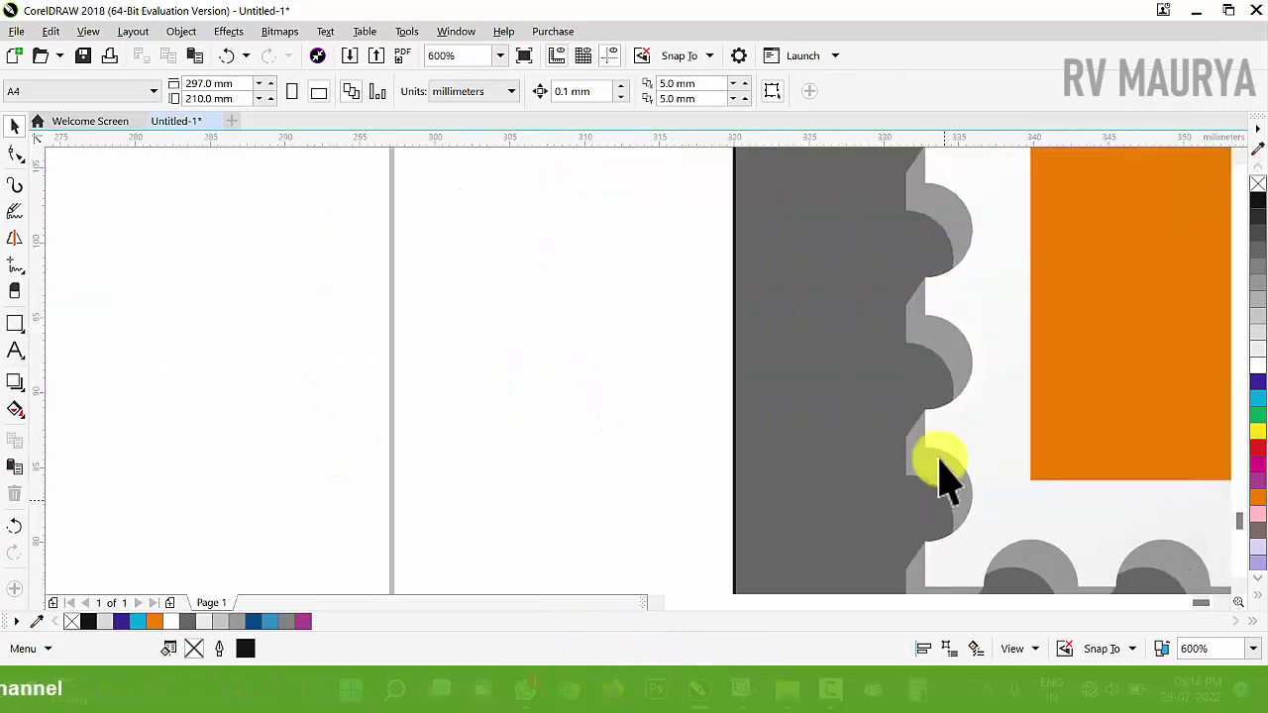
{"action": "scroll", "coordinate": [948, 341], "scroll_direction": "down", "scroll_amount": 4}
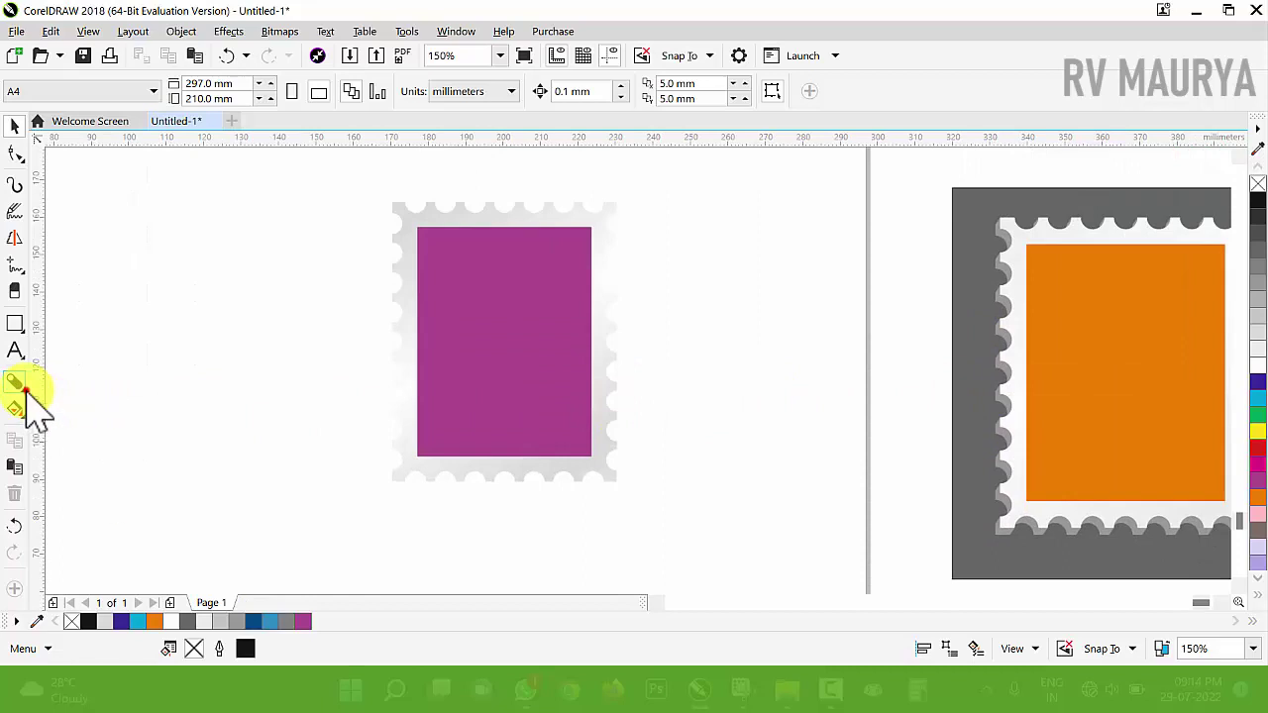
{"action": "left_click", "coordinate": [26, 391]}
{"action": "left_click", "coordinate": [96, 528]}
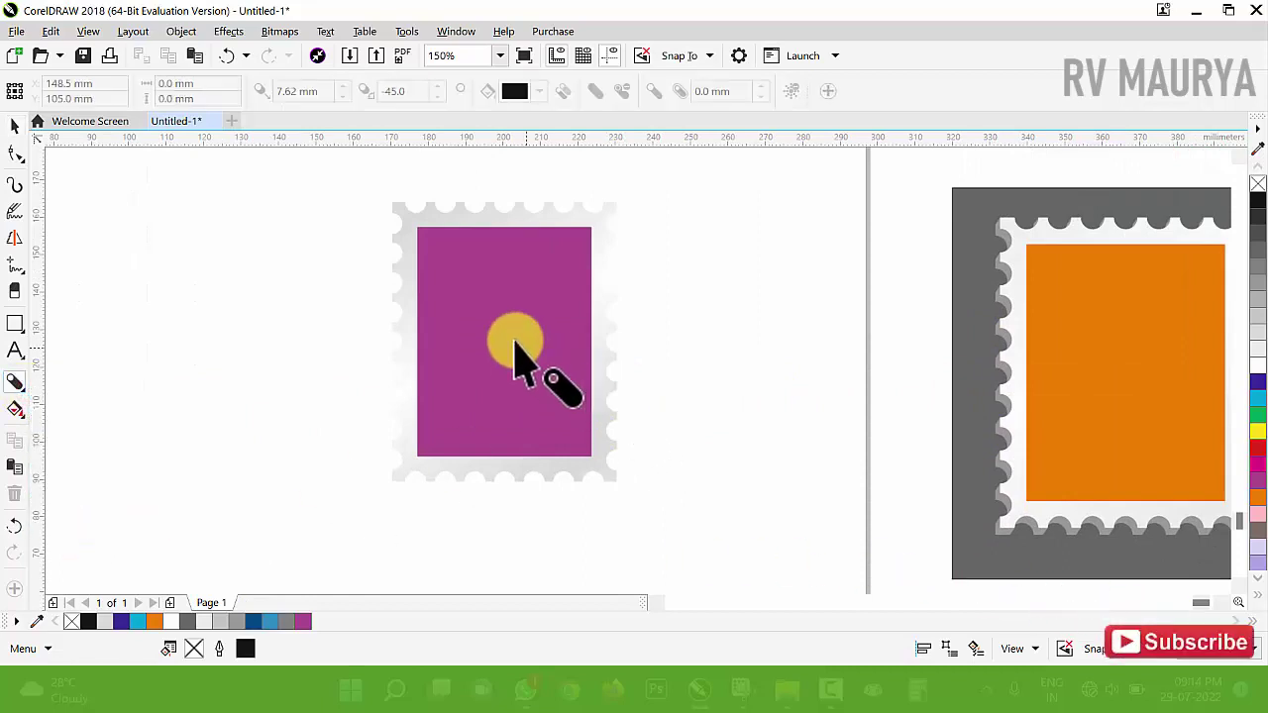
{"action": "left_click", "coordinate": [448, 291]}
{"action": "left_click", "coordinate": [600, 465]}
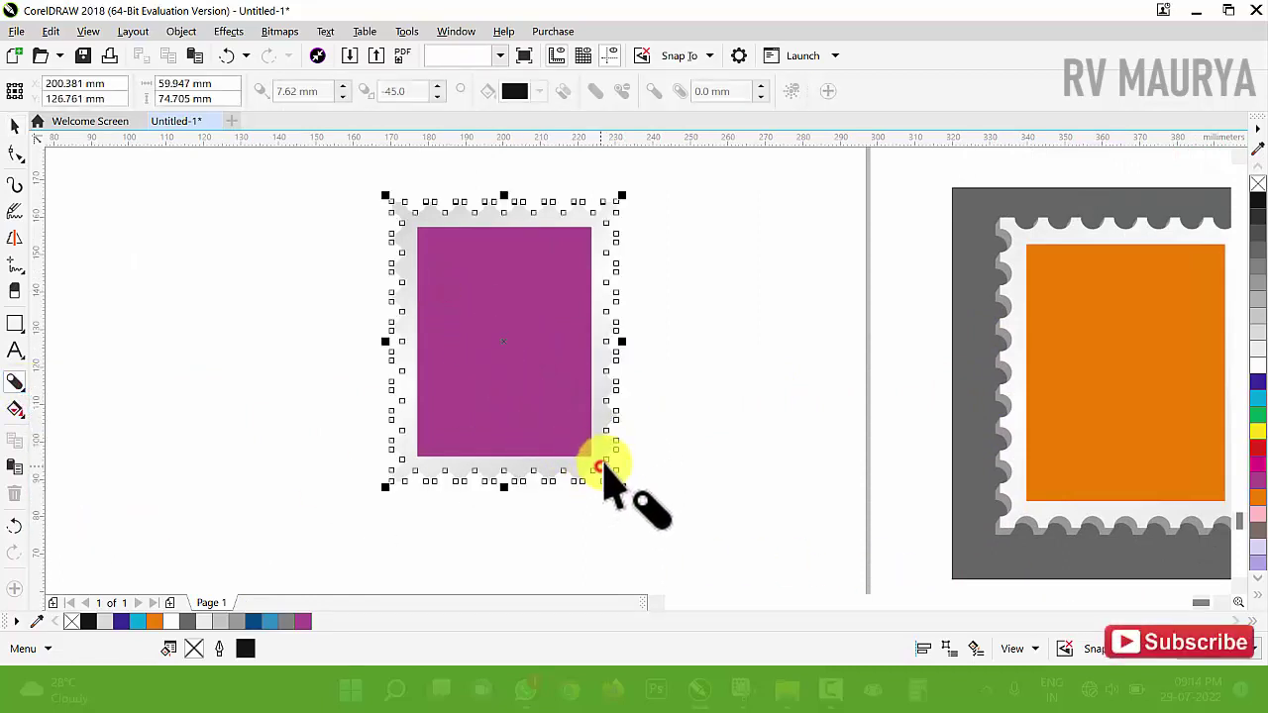
{"action": "left_click_drag", "start_coordinate": [460, 332], "coordinate": [525, 347]}
{"action": "scroll", "coordinate": [585, 340], "scroll_direction": "up", "scroll_amount": 2}
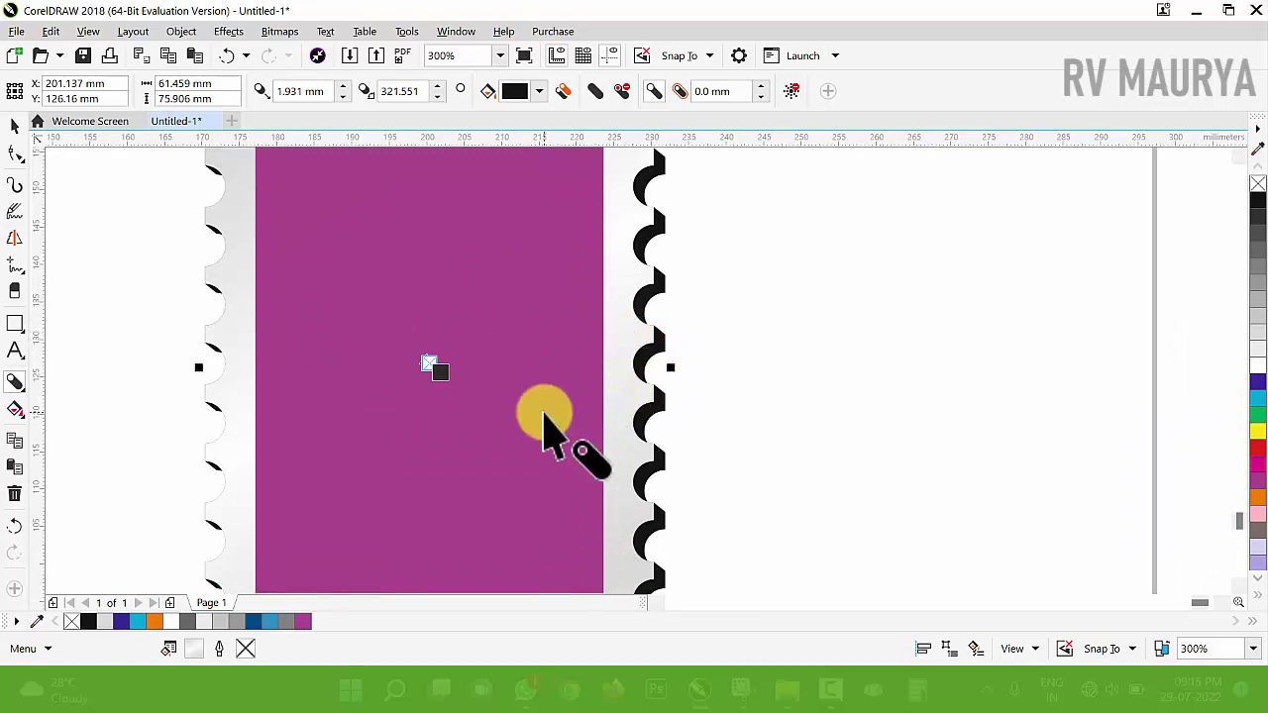
Break the block shadow apart from the stamp as its own shape and fill it medium grey
{"action": "key", "text": "space"}
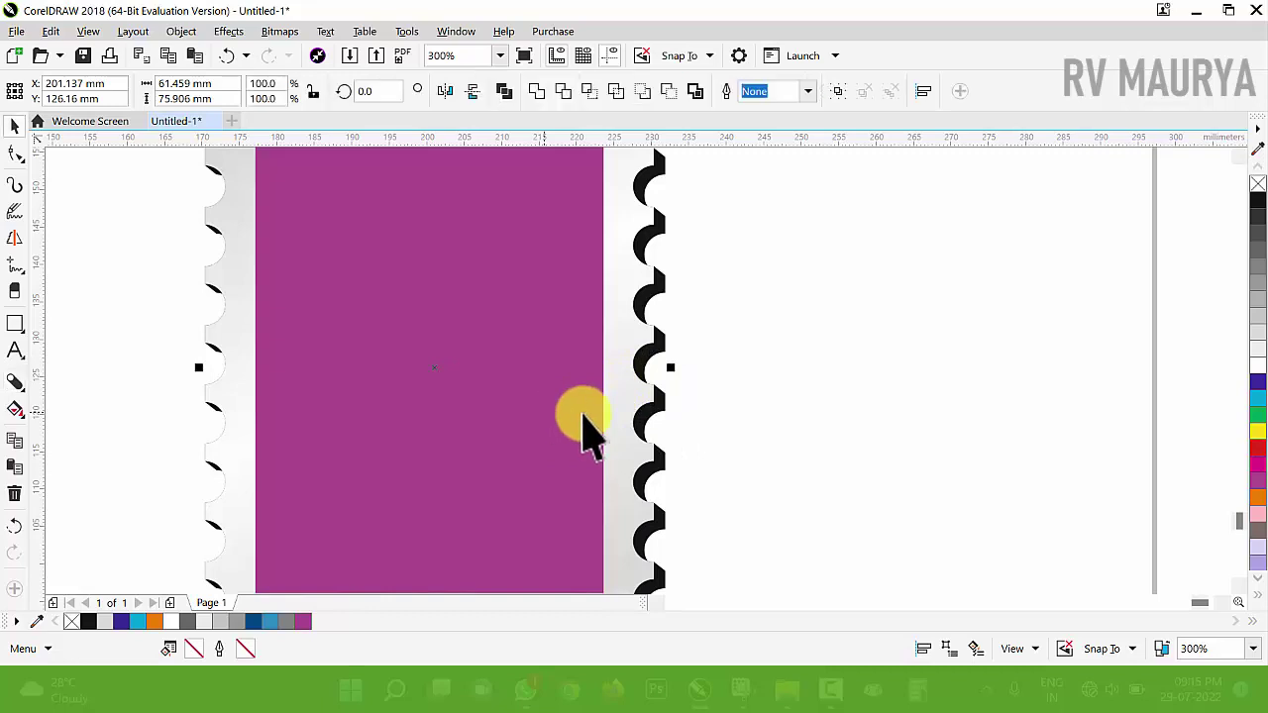
{"action": "left_click", "coordinate": [691, 411]}
{"action": "key", "text": "ctrl+z"}
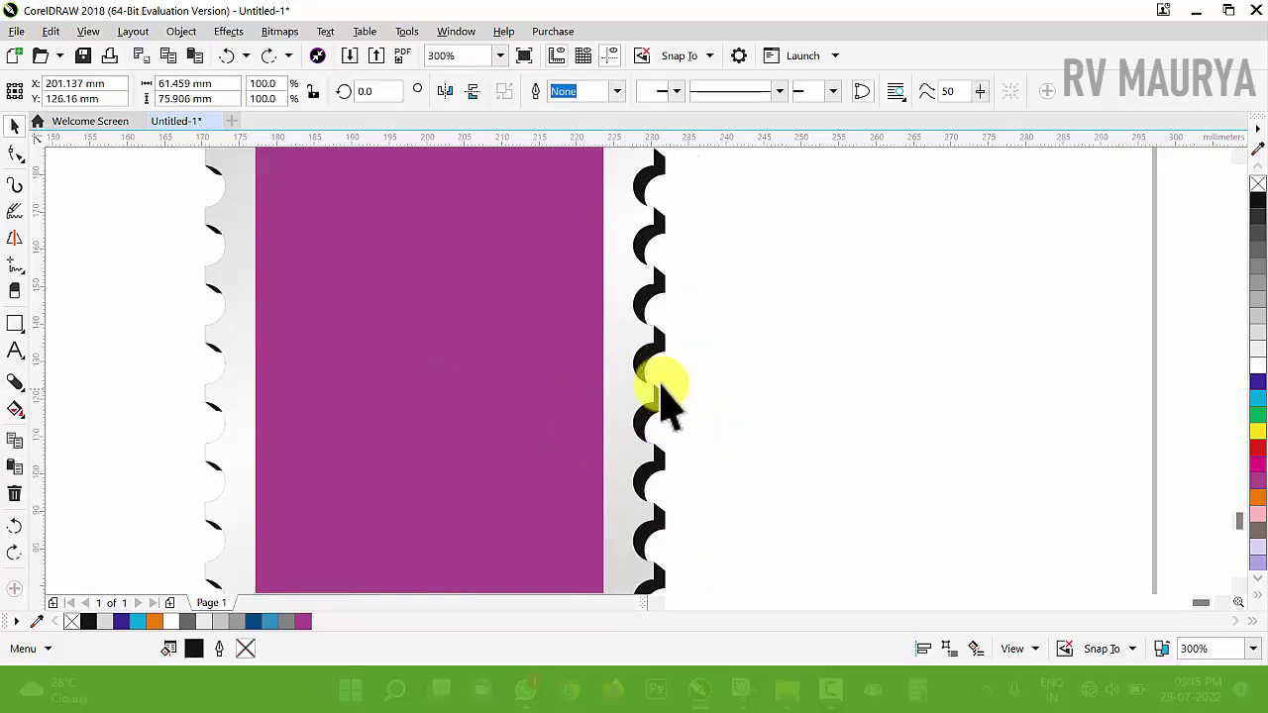
{"action": "scroll", "coordinate": [667, 396], "scroll_direction": "down", "scroll_amount": 2}
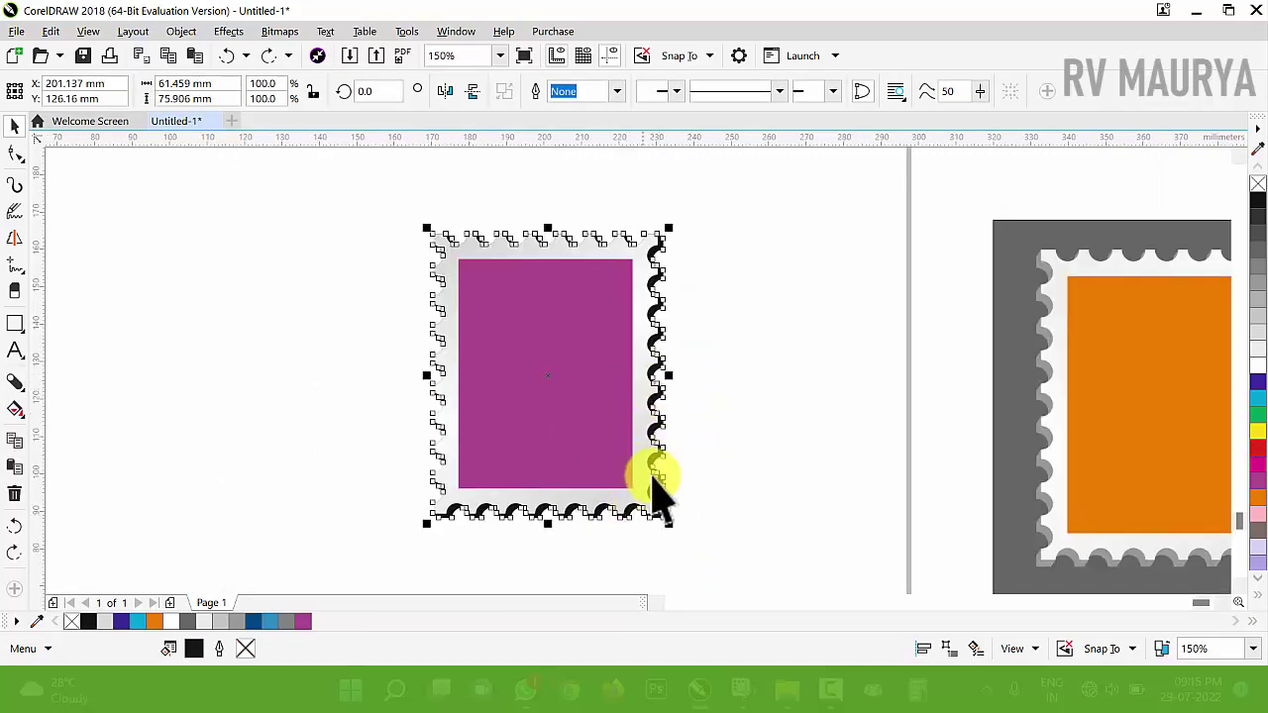
{"action": "scroll", "coordinate": [653, 476], "scroll_direction": "up", "scroll_amount": 2}
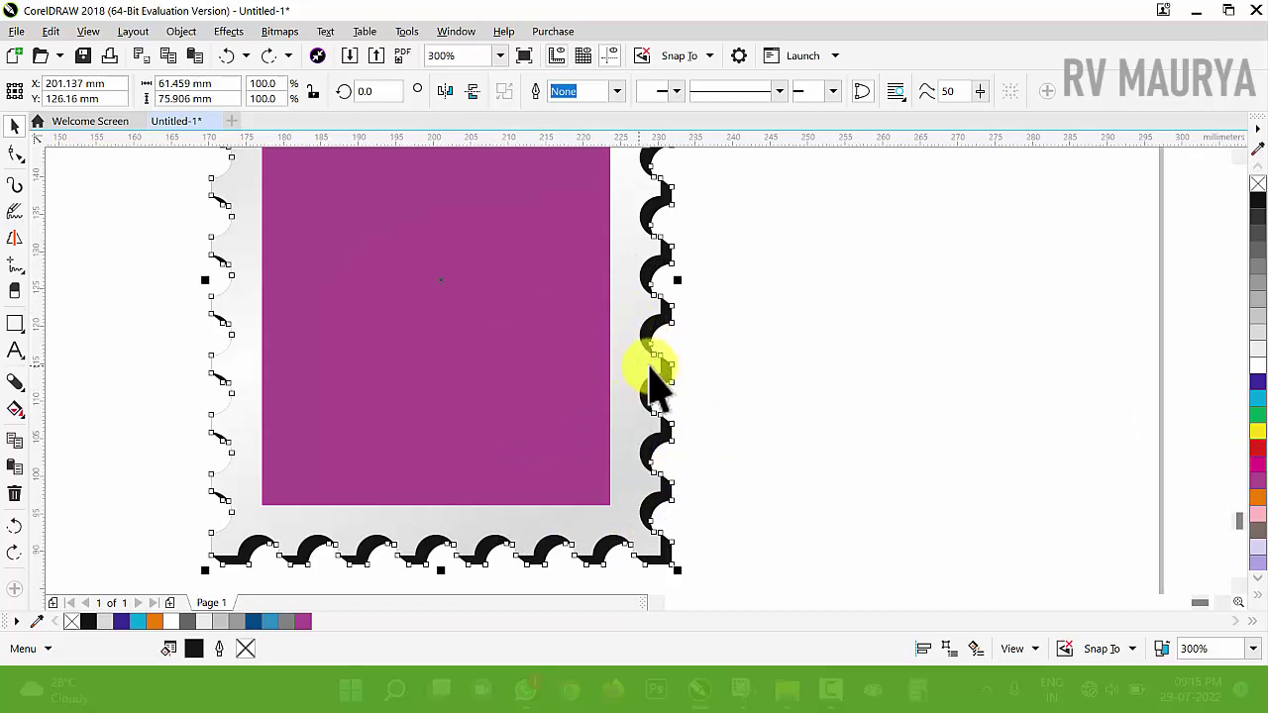
{"action": "scroll", "coordinate": [716, 419], "scroll_direction": "down", "scroll_amount": 4}
{"action": "scroll", "coordinate": [868, 332], "scroll_direction": "up", "scroll_amount": 4}
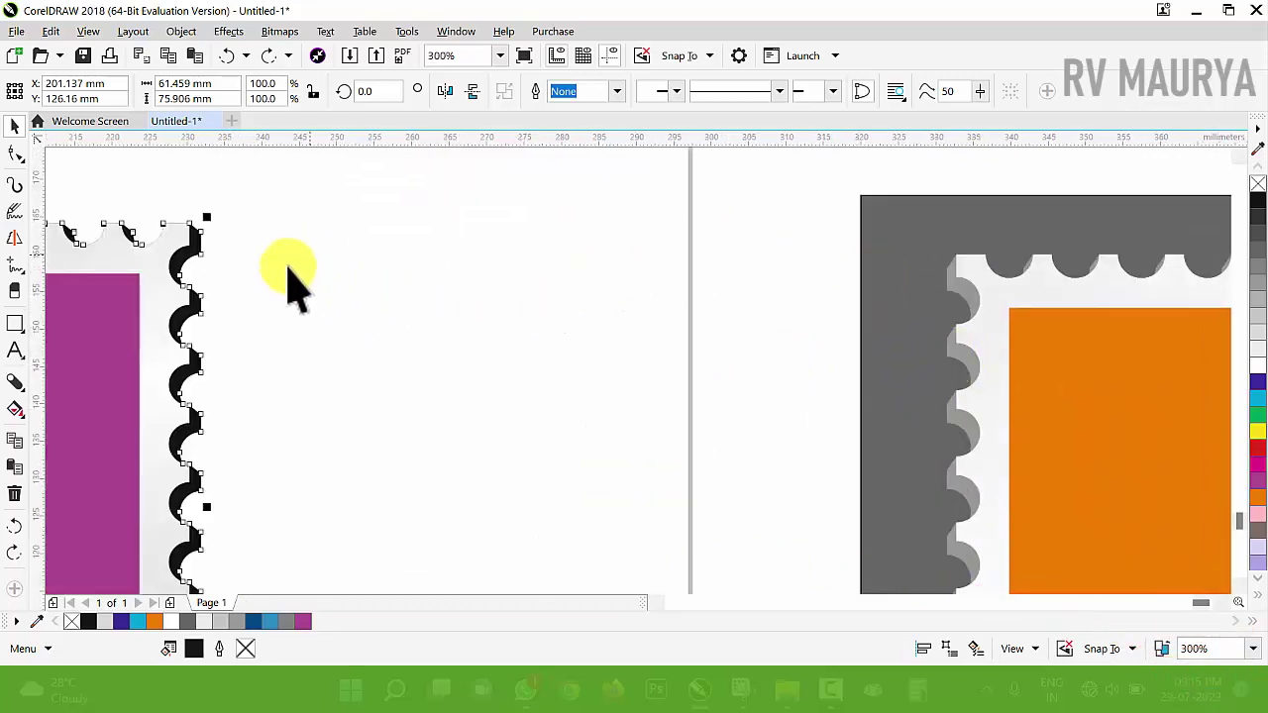
{"action": "left_click_drag", "start_coordinate": [200, 254], "coordinate": [254, 252]}
{"action": "key", "text": "ctrl+z"}
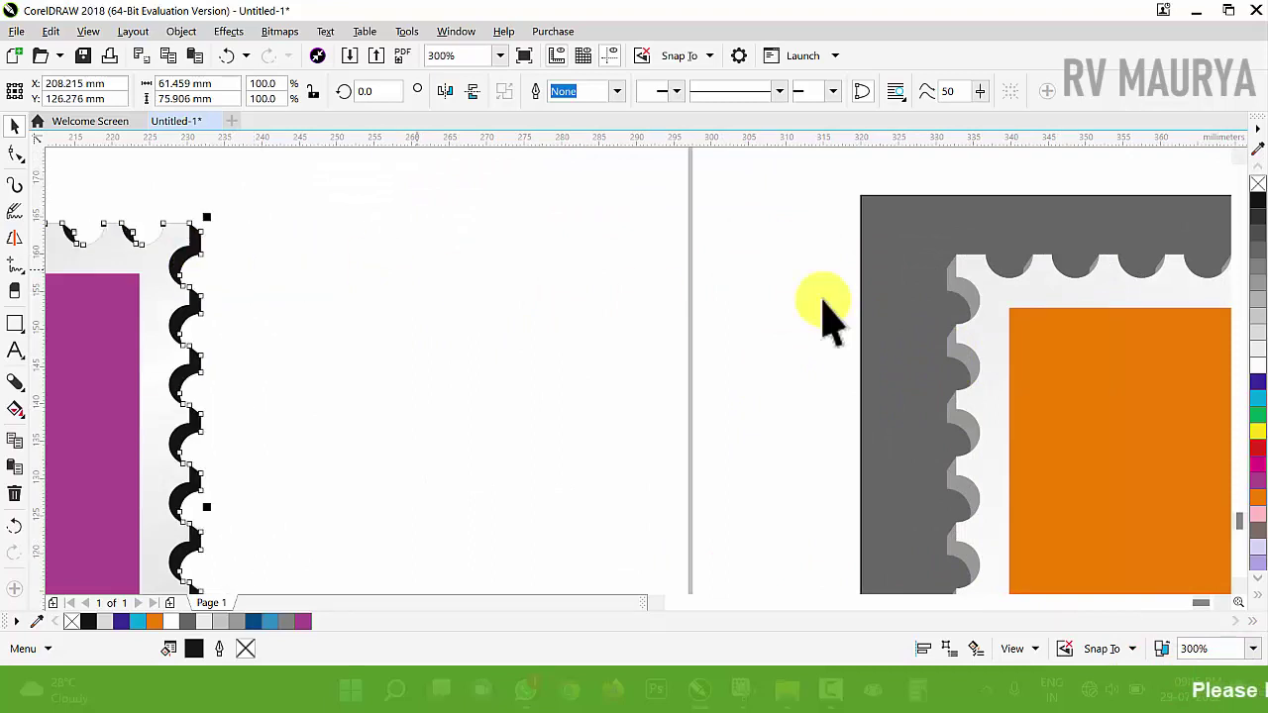
{"action": "left_click", "coordinate": [1257, 266]}
{"action": "key", "text": "Escape"}
Compare the edge shadows of the orange and blue sample stamps up close
{"action": "scroll", "coordinate": [979, 306], "scroll_direction": "down", "scroll_amount": 3}
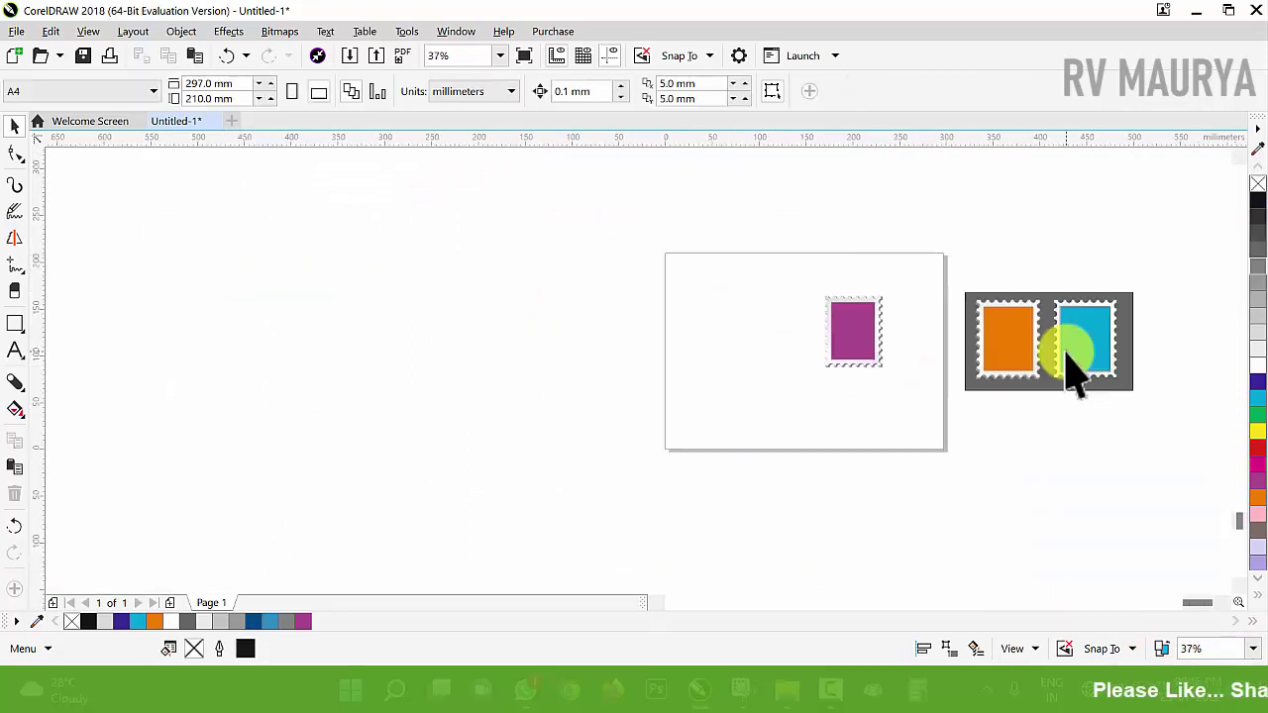
{"action": "scroll", "coordinate": [1075, 381], "scroll_direction": "up", "scroll_amount": 2}
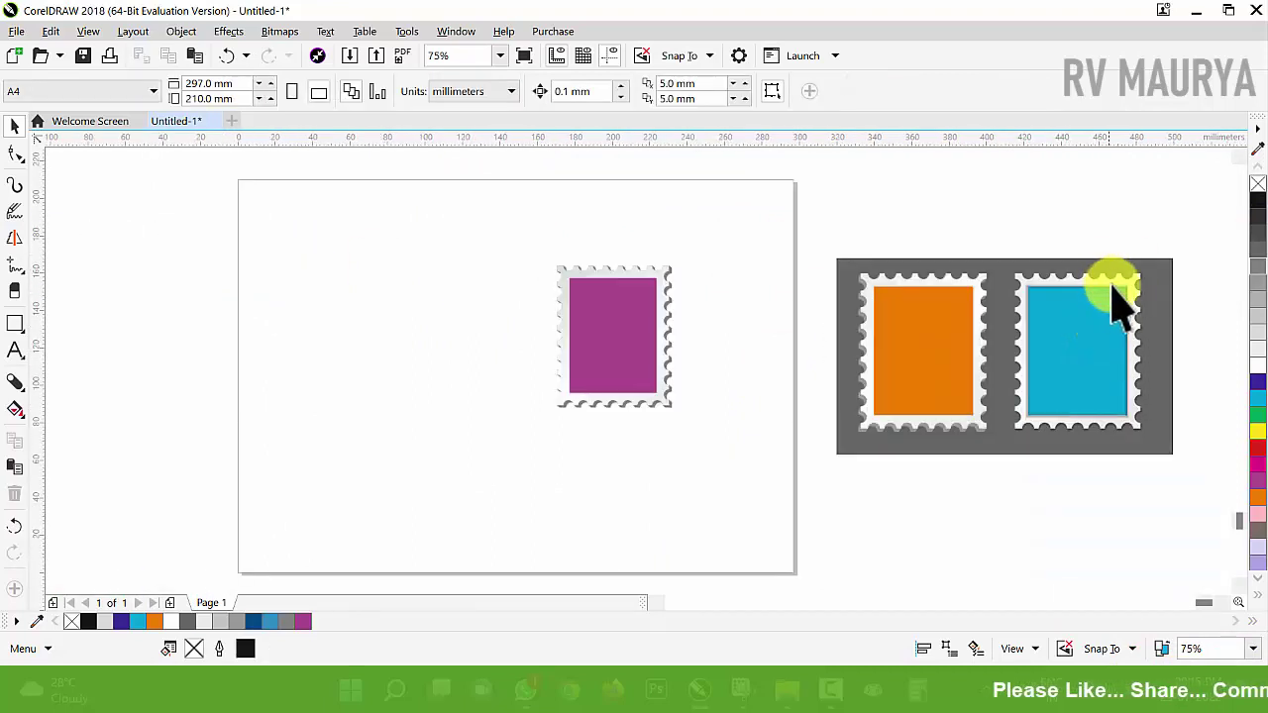
{"action": "scroll", "coordinate": [1127, 311], "scroll_direction": "up", "scroll_amount": 4}
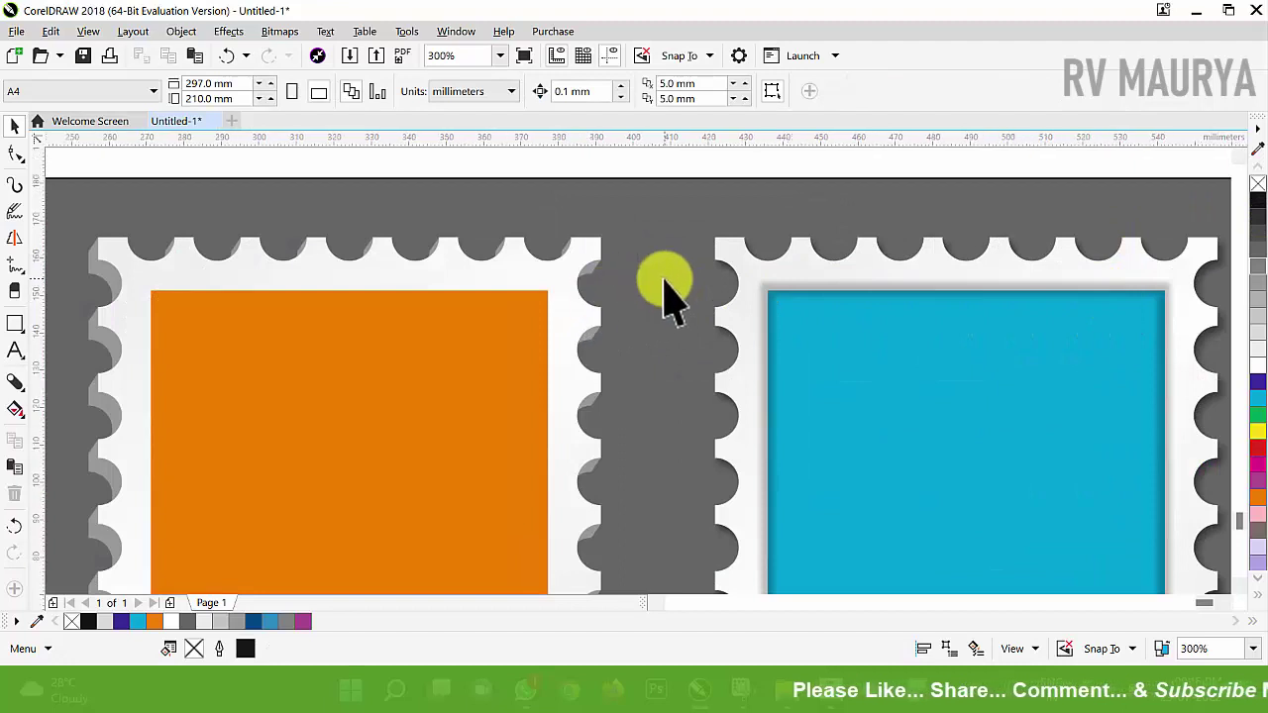
{"action": "scroll", "coordinate": [668, 297], "scroll_direction": "down", "scroll_amount": 1}
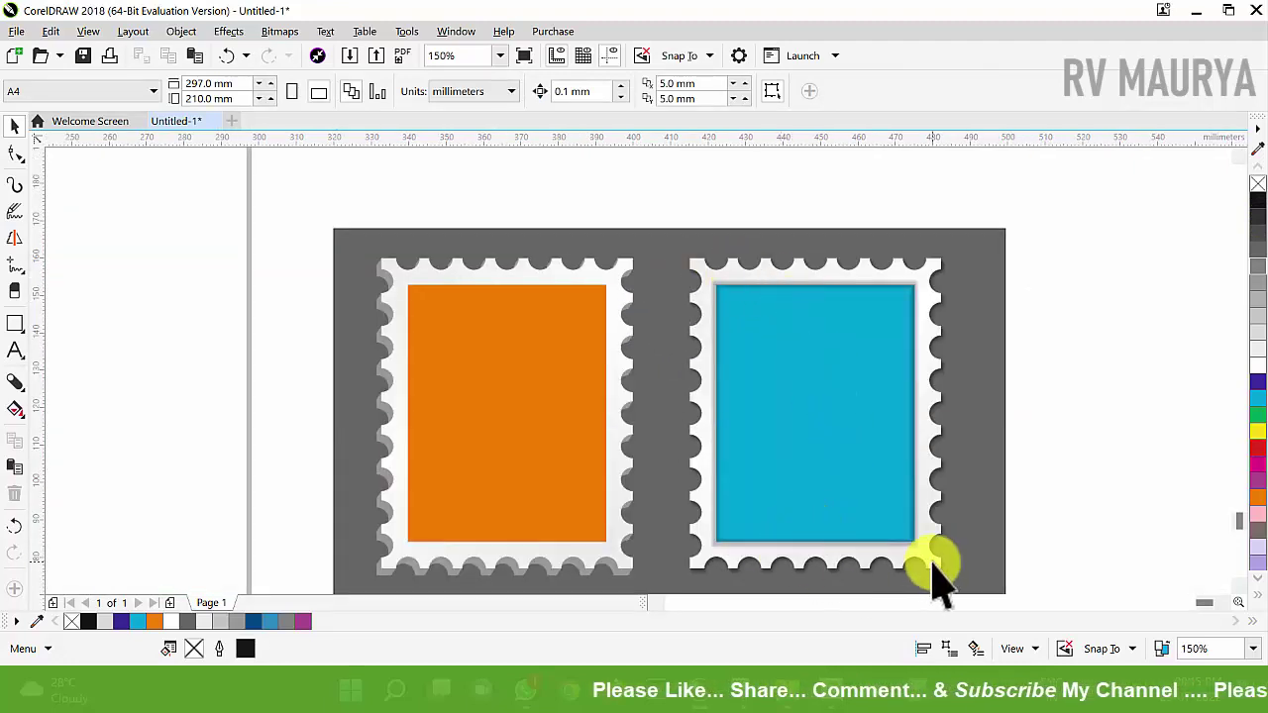
{"action": "scroll", "coordinate": [931, 594], "scroll_direction": "up", "scroll_amount": 2}
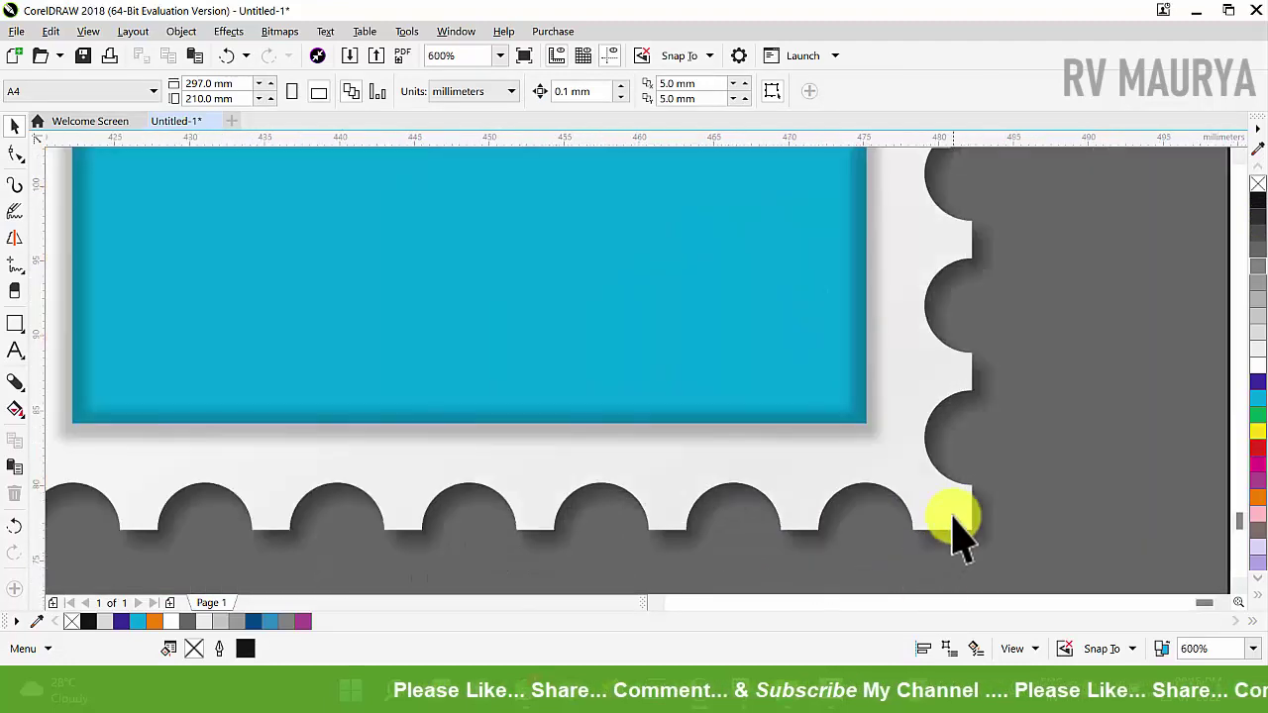
{"action": "scroll", "coordinate": [961, 520], "scroll_direction": "down", "scroll_amount": 3}
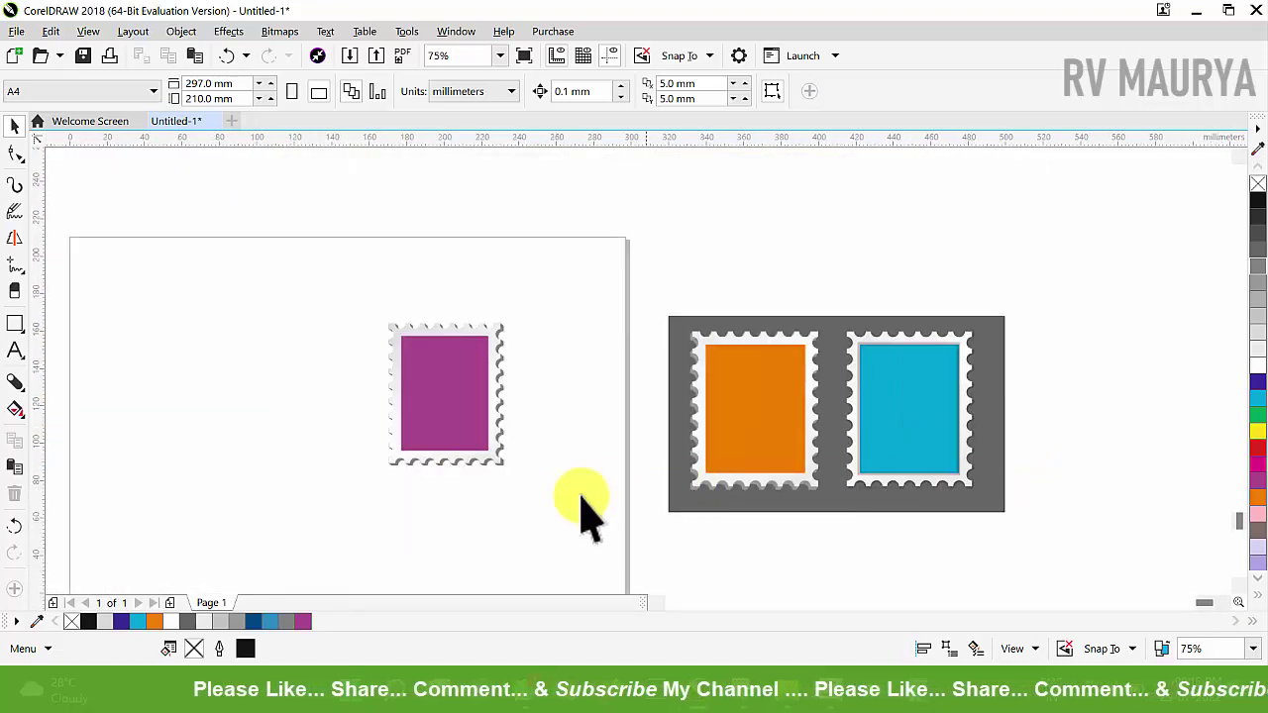
Group the purple stamp with its shadow, move it toward the page's left side and place a copy to its right
{"action": "left_click_drag", "start_coordinate": [461, 399], "coordinate": [280, 399]}
{"action": "left_click_drag", "start_coordinate": [280, 399], "coordinate": [429, 418]}
{"action": "right_click", "coordinate": [429, 418]}
{"action": "key", "text": "F2"}
{"action": "left_click_drag", "start_coordinate": [356, 317], "coordinate": [536, 498]}
{"action": "left_click", "coordinate": [742, 481]}
{"action": "left_click", "coordinate": [769, 363]}
Ungroup the copied stamp and delete its grey block shadow
{"action": "left_click", "coordinate": [730, 315]}
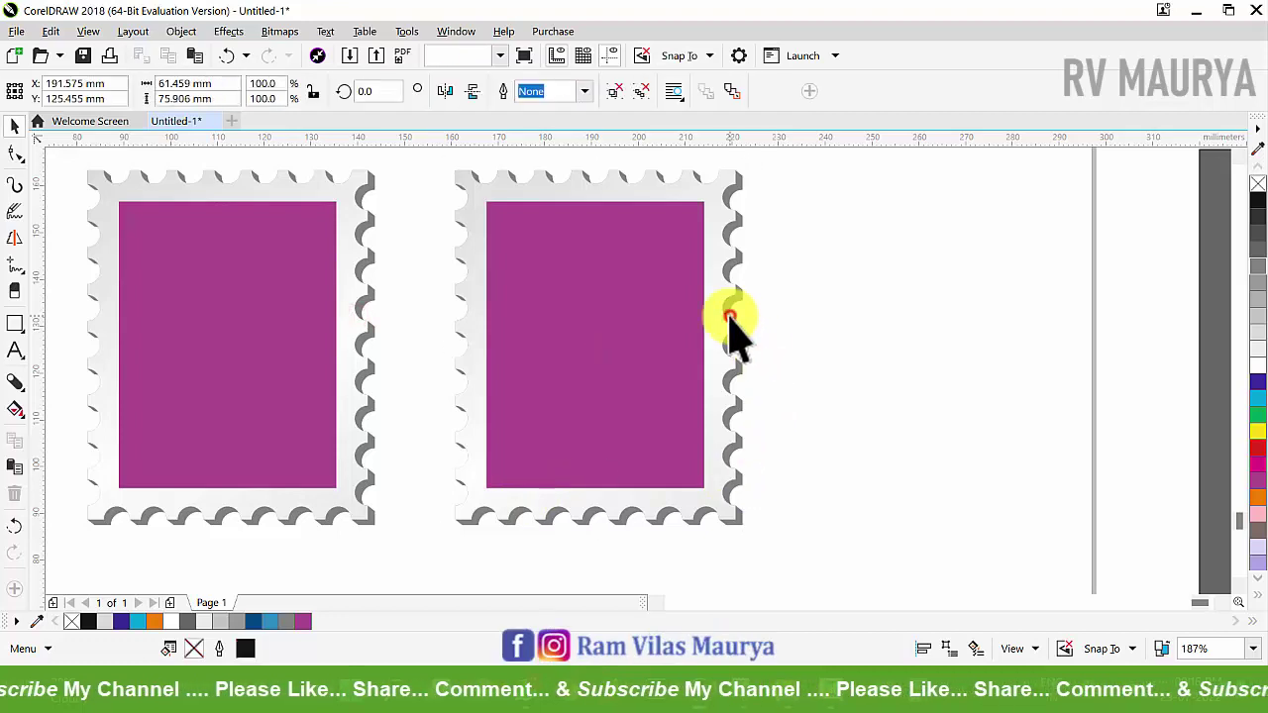
{"action": "left_click", "coordinate": [615, 93]}
{"action": "left_click", "coordinate": [891, 352]}
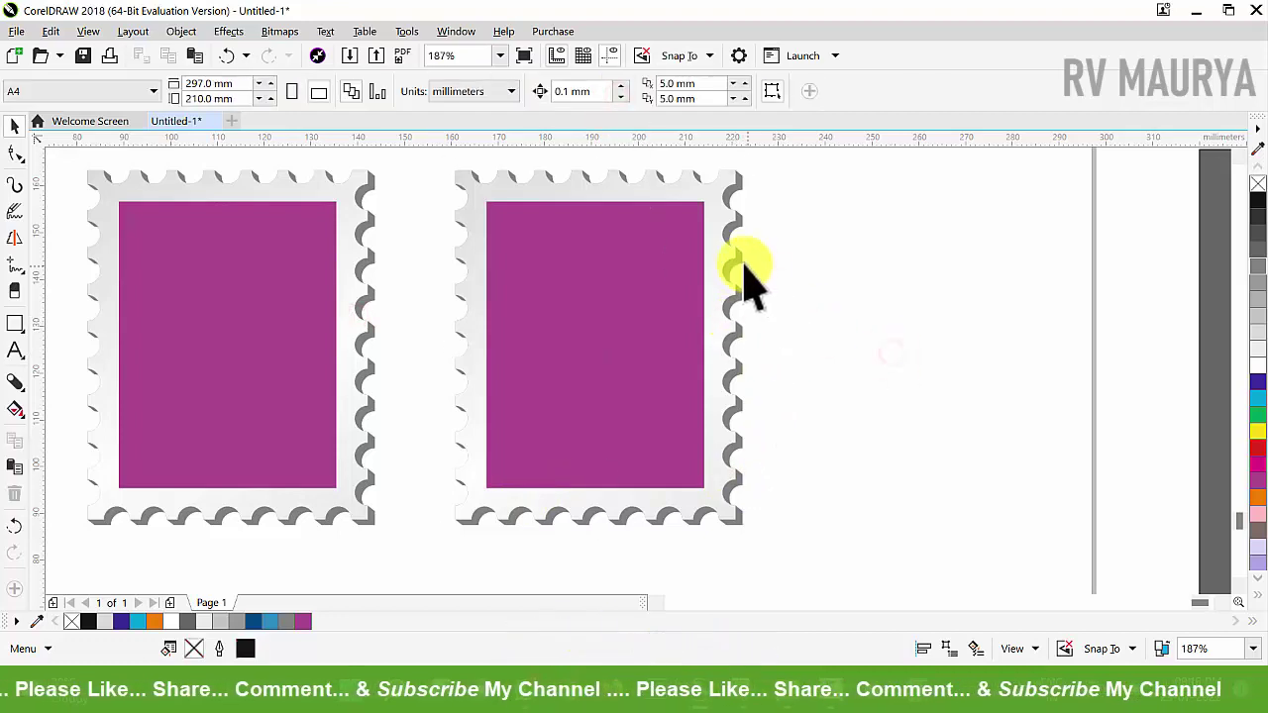
{"action": "left_click", "coordinate": [741, 264]}
{"action": "key", "text": "Delete"}
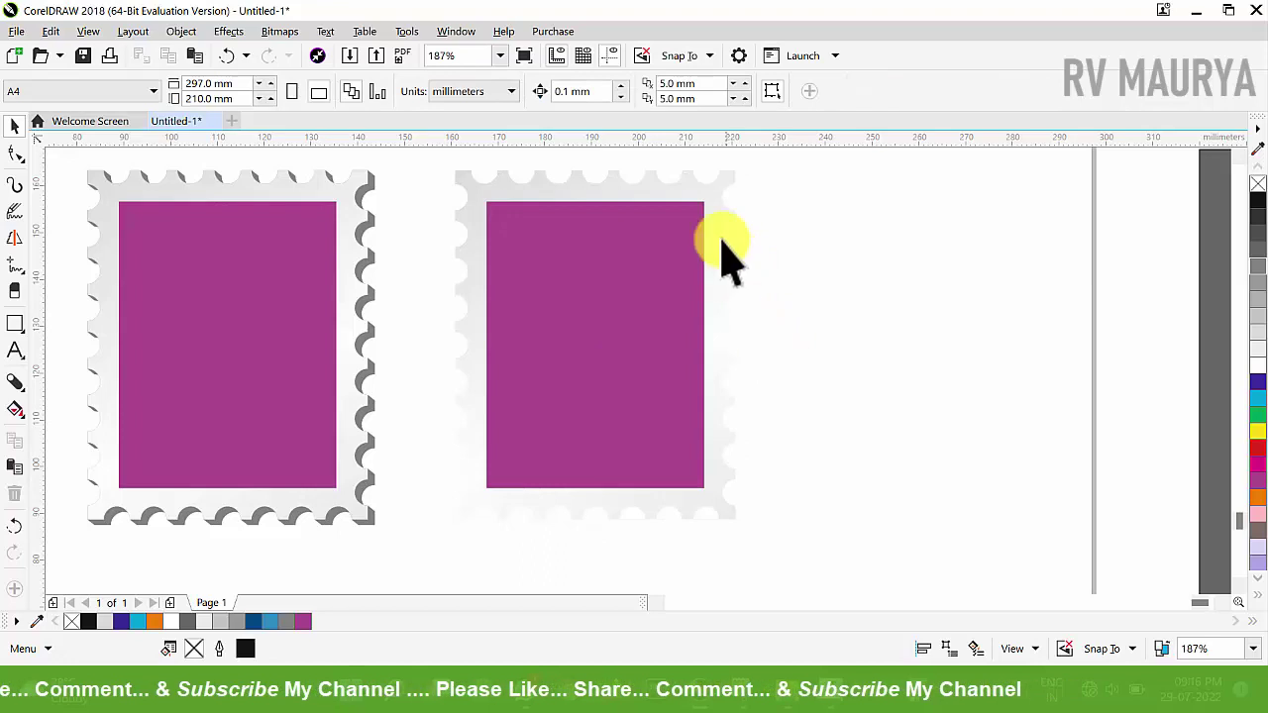
{"action": "left_click_drag", "start_coordinate": [721, 236], "coordinate": [767, 244]}
{"action": "key", "text": "ctrl+z"}
{"action": "key", "text": "ctrl+z"}
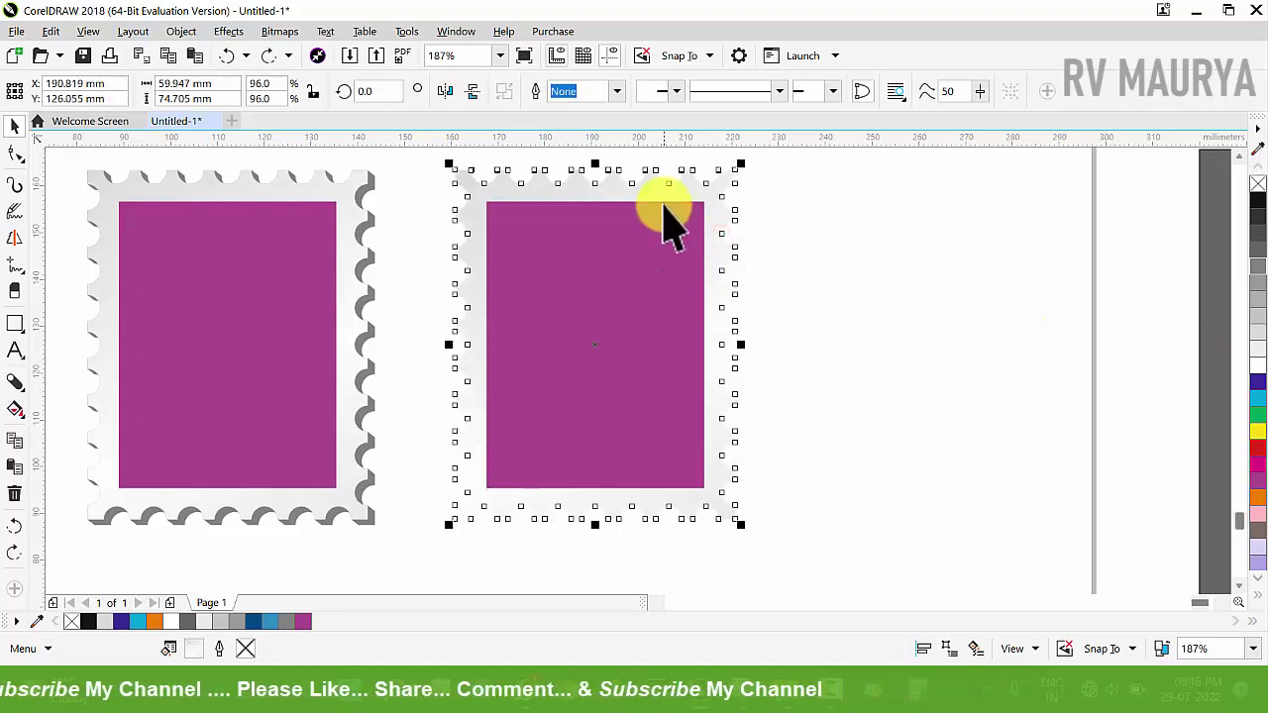
Fill the copied stamp's perforated paper white and give it a Flat Bottom Right drop shadow with a short offset close to the edges
{"action": "left_click", "coordinate": [1258, 366]}
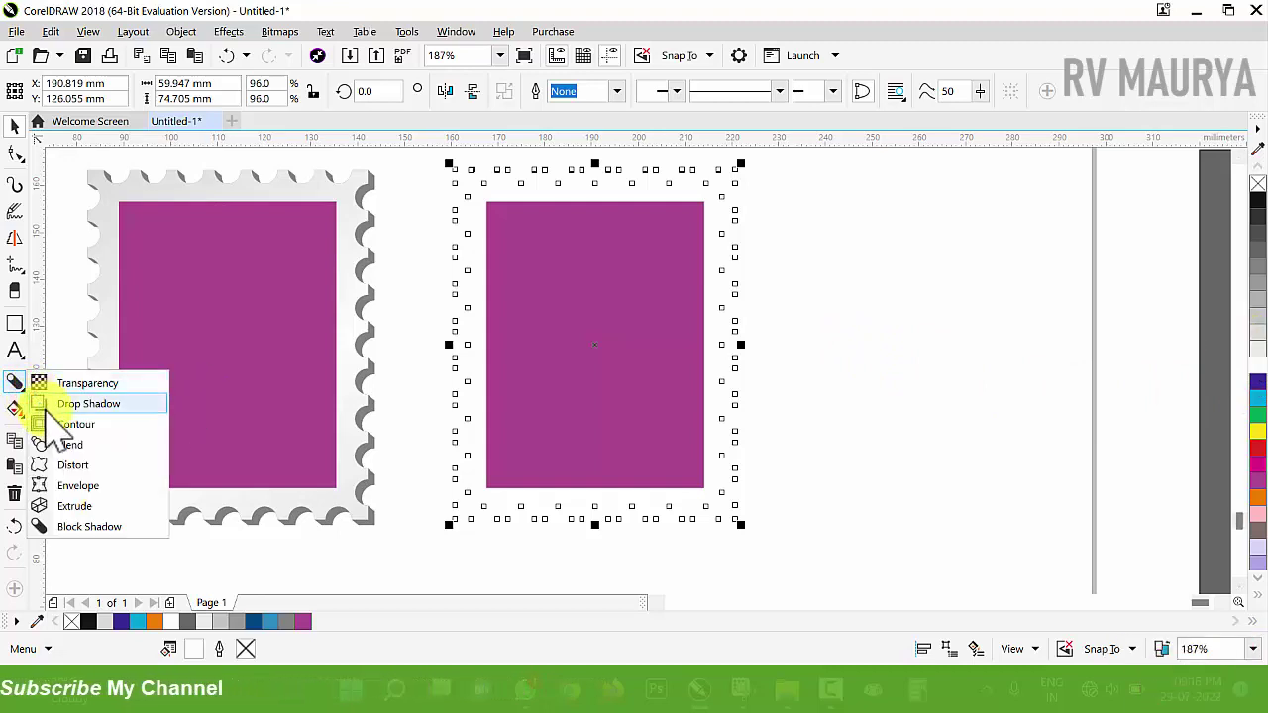
{"action": "left_click", "coordinate": [55, 404]}
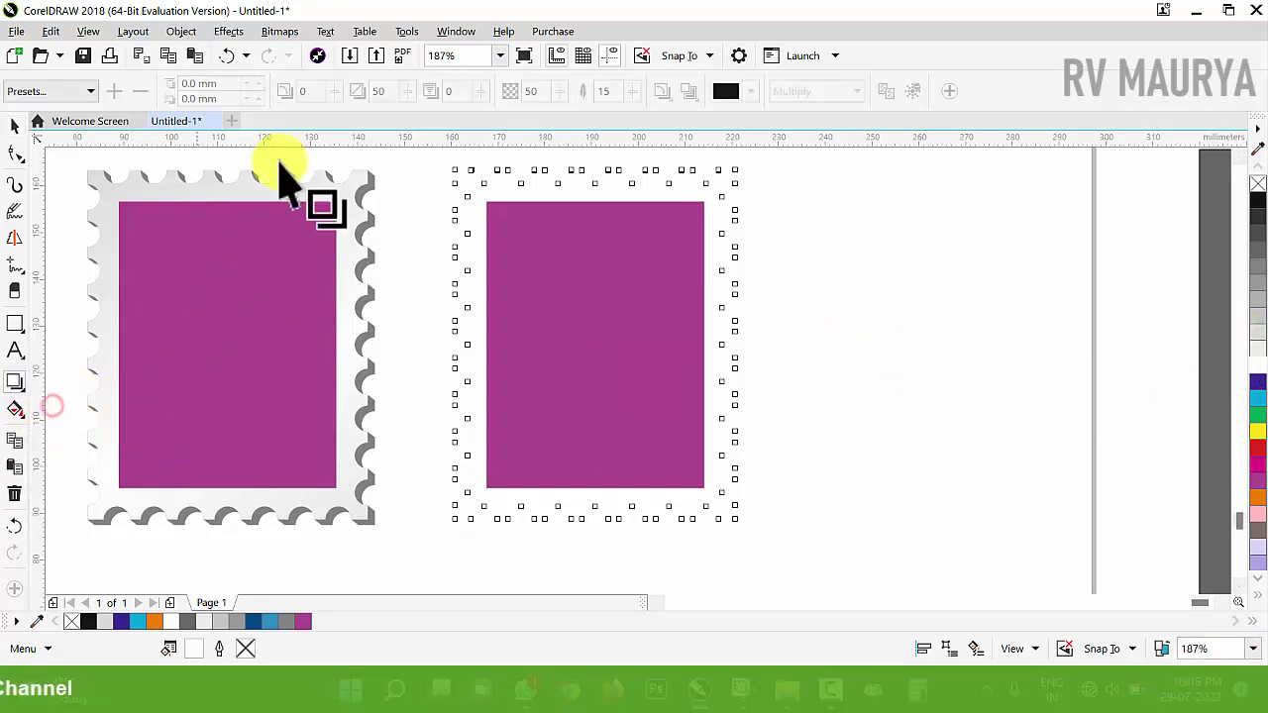
{"action": "left_click", "coordinate": [60, 93]}
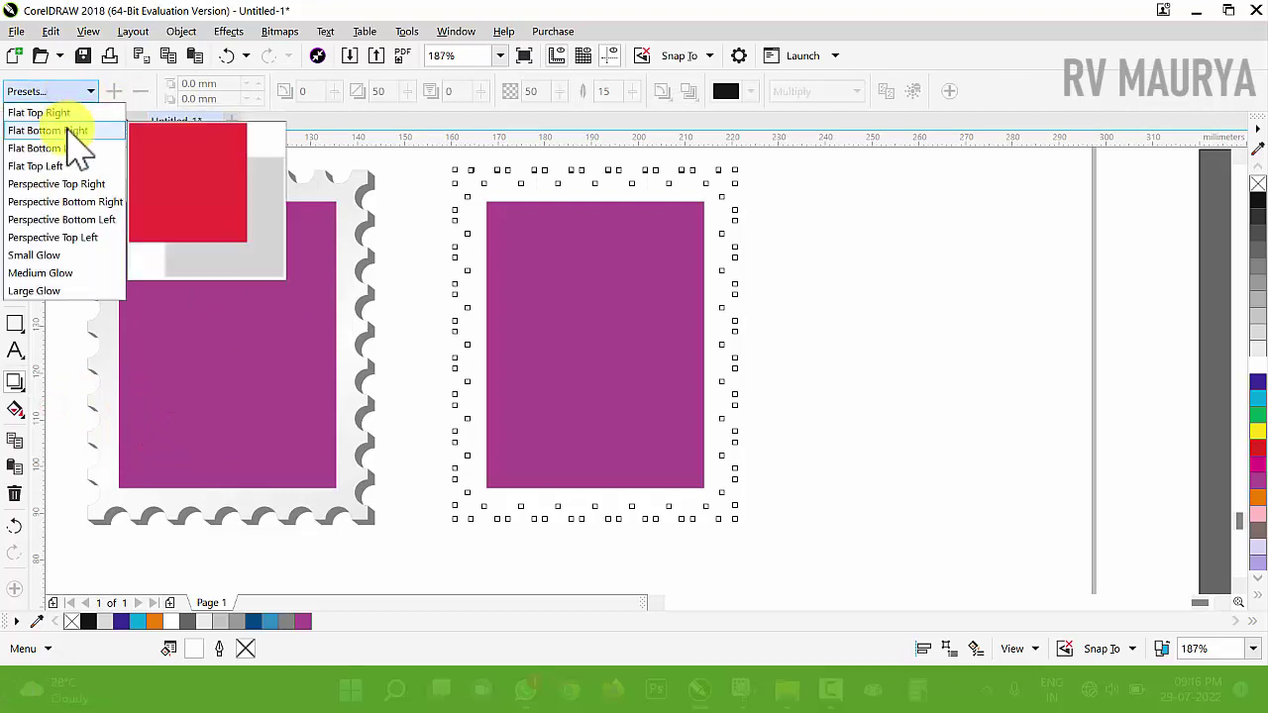
{"action": "left_click", "coordinate": [67, 131]}
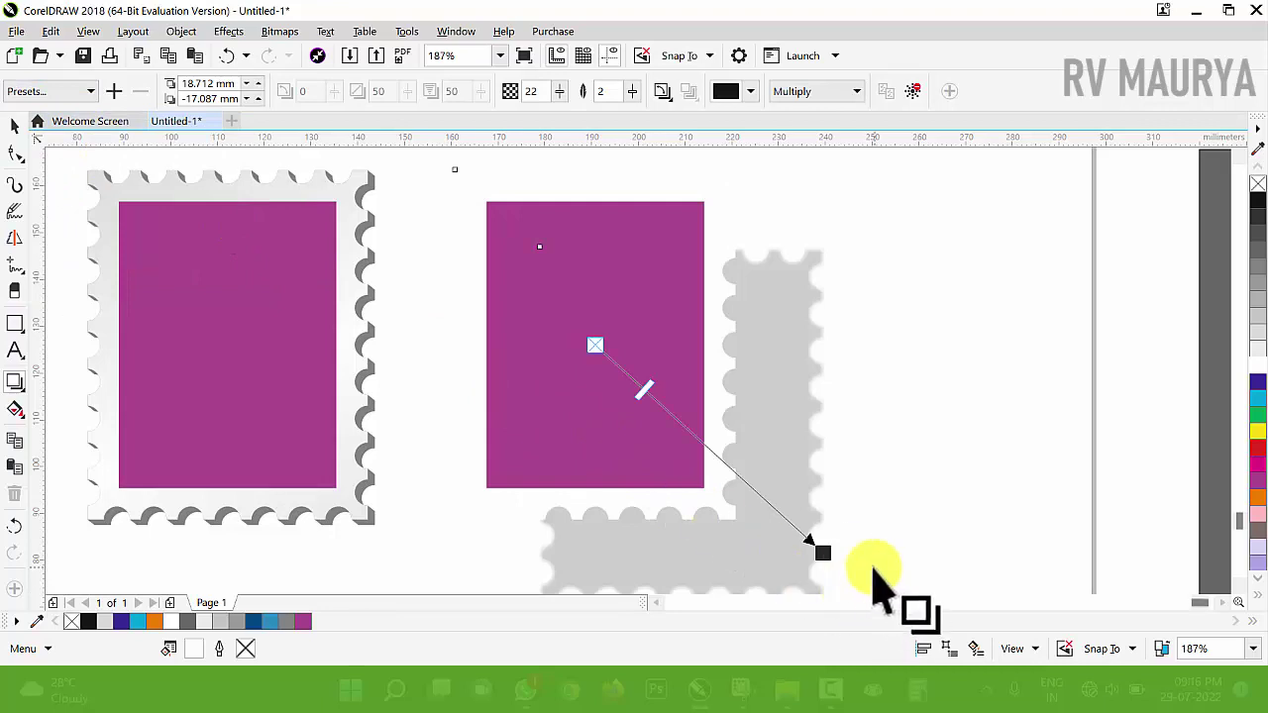
{"action": "left_click_drag", "start_coordinate": [823, 553], "coordinate": [736, 510]}
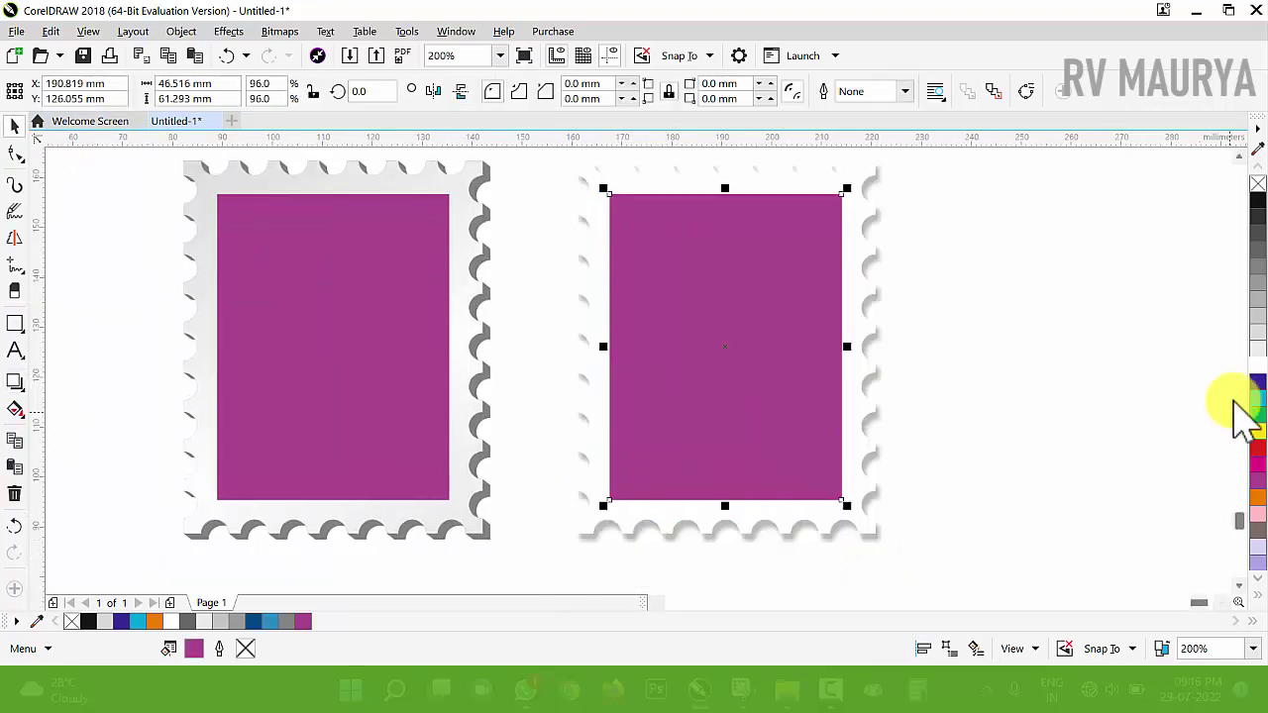
Fill the copied stamp's inner rectangle green
{"action": "left_click", "coordinate": [1254, 414]}
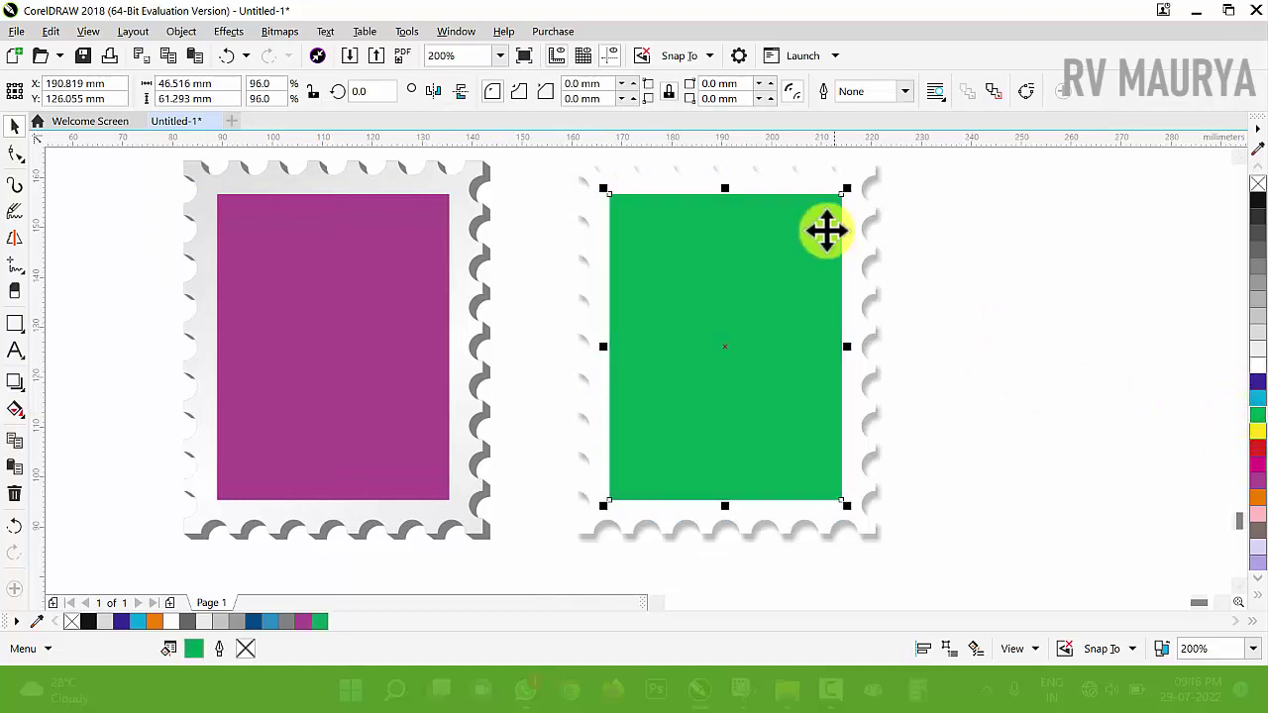
Give the green inner rectangle a 2 pt outline and colour it 80% Black
{"action": "scroll", "coordinate": [778, 188], "scroll_direction": "up", "scroll_amount": 2}
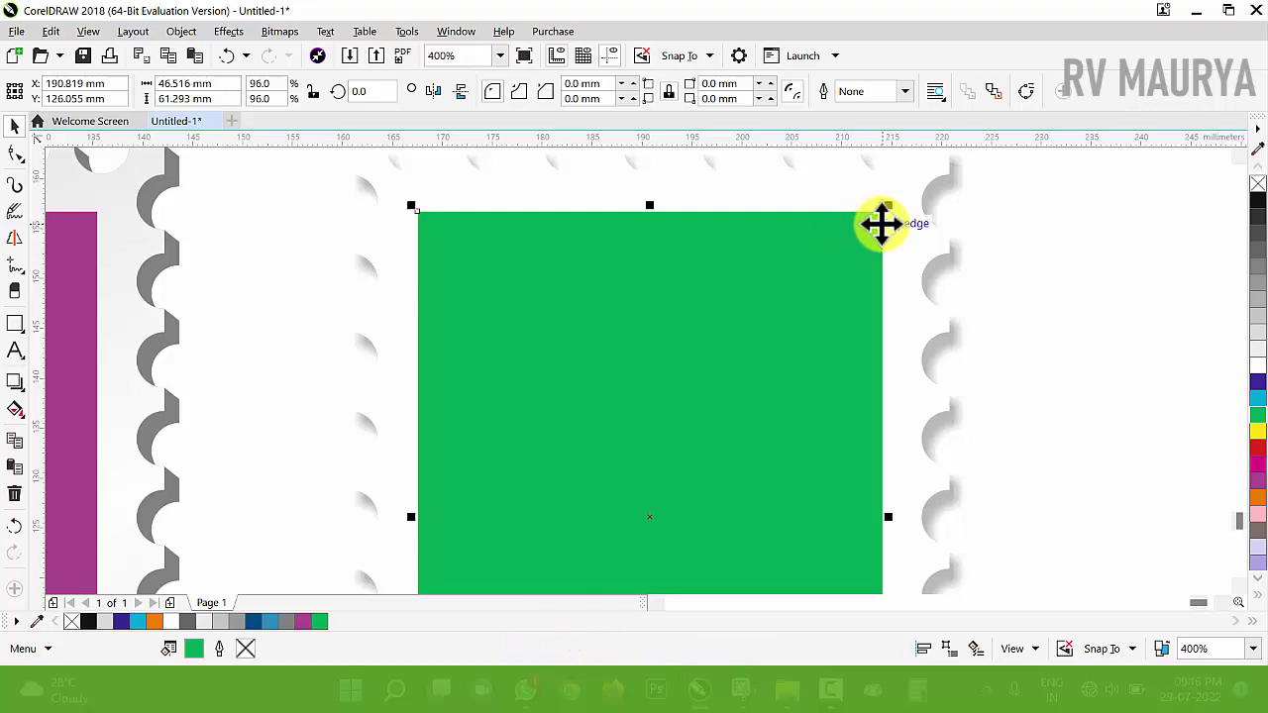
{"action": "key", "text": "F12"}
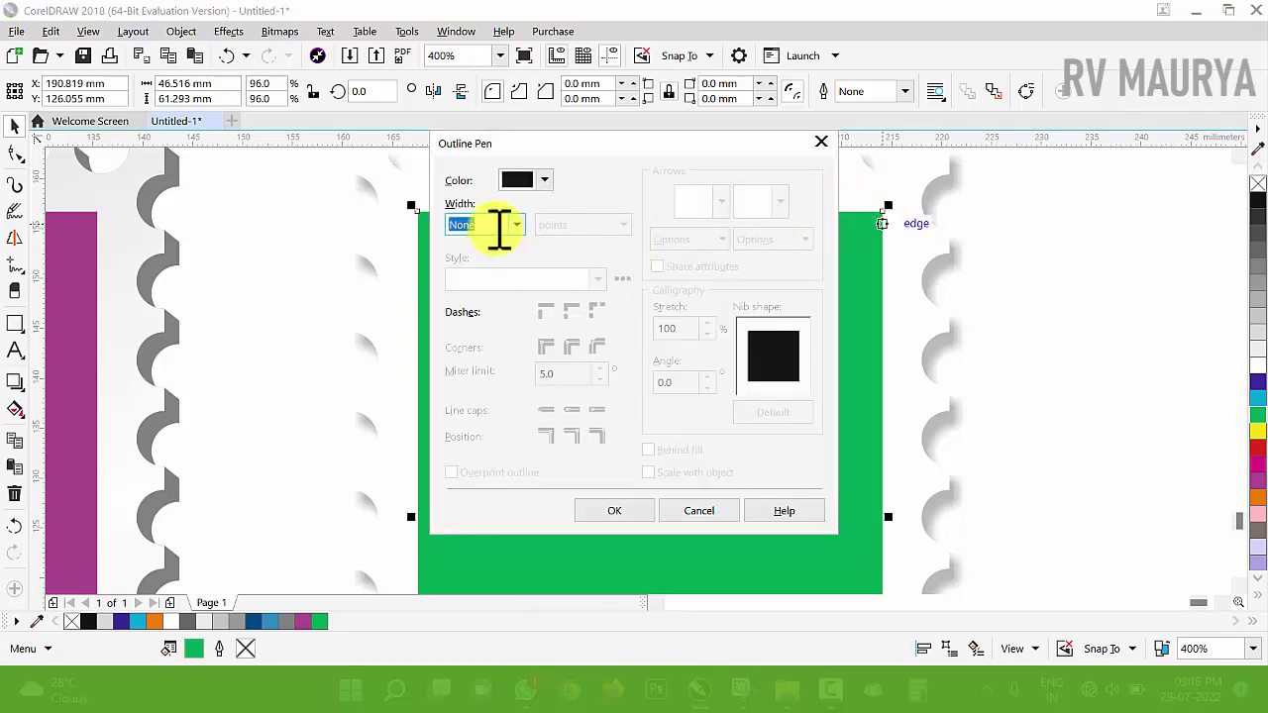
{"action": "left_click_drag", "start_coordinate": [485, 230], "coordinate": [441, 240]}
{"action": "type", "text": "2"}
{"action": "key", "text": "Return"}
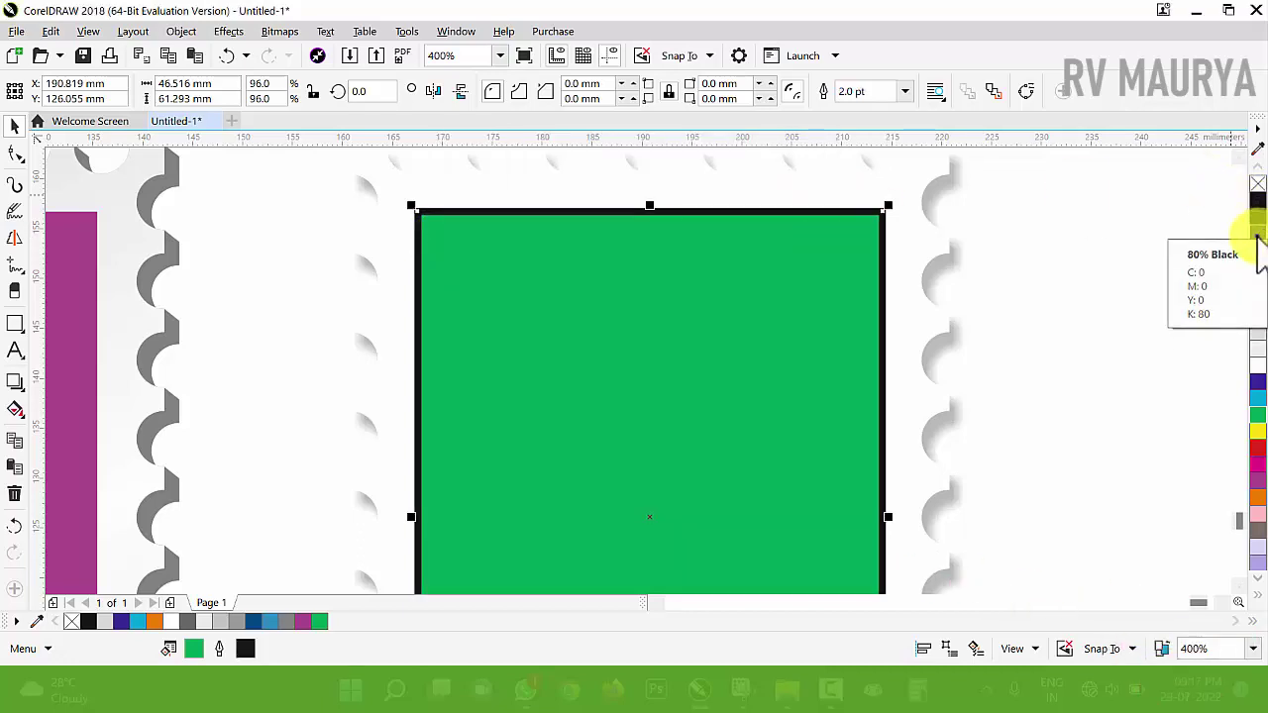
{"action": "right_click", "coordinate": [1256, 238]}
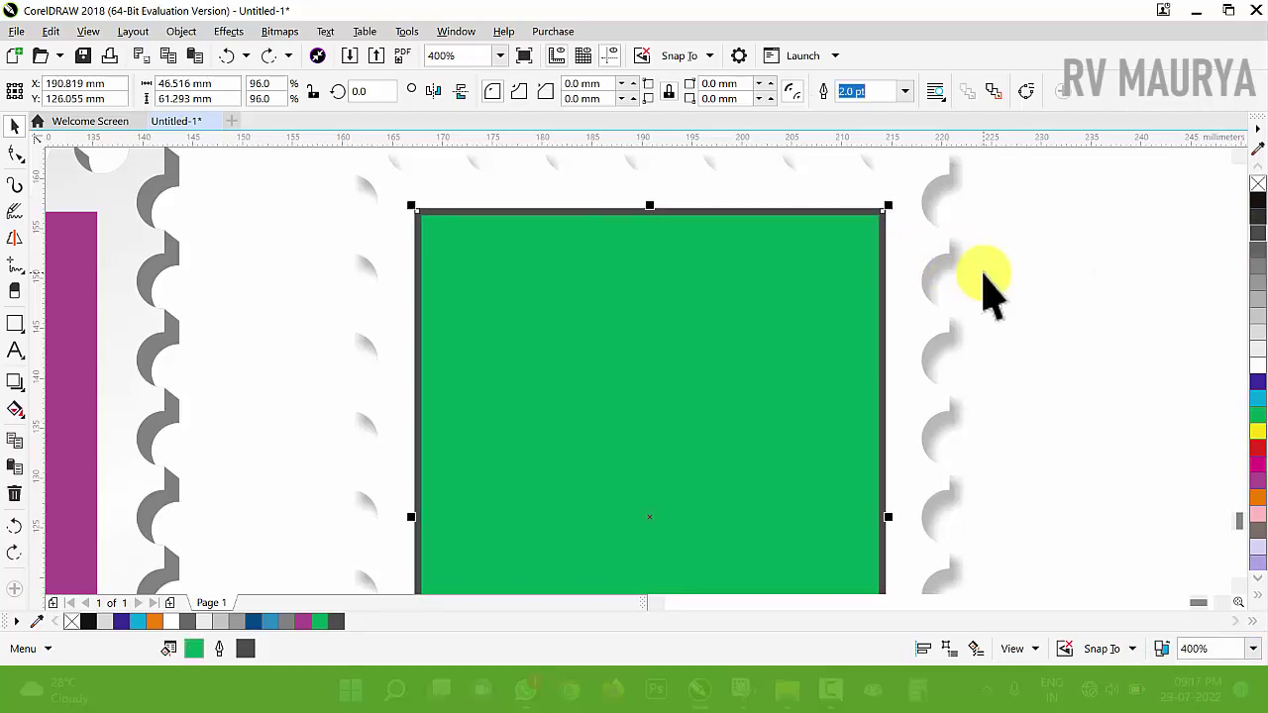
Duplicate the green rectangle in place and remove the copy's fill, leaving only its dark grey outline
{"action": "key", "text": "ctrl+shift+z"}
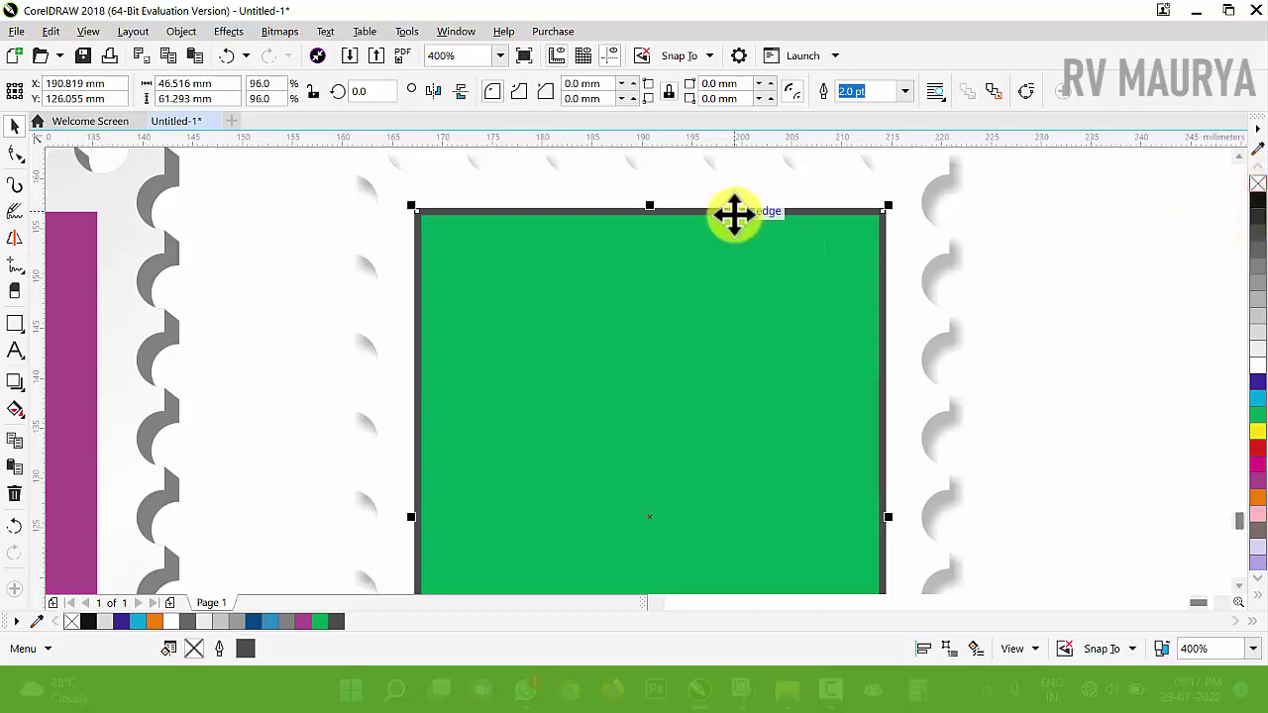
{"action": "left_click_drag", "start_coordinate": [734, 214], "coordinate": [1018, 272]}
{"action": "key", "text": "ctrl+z"}
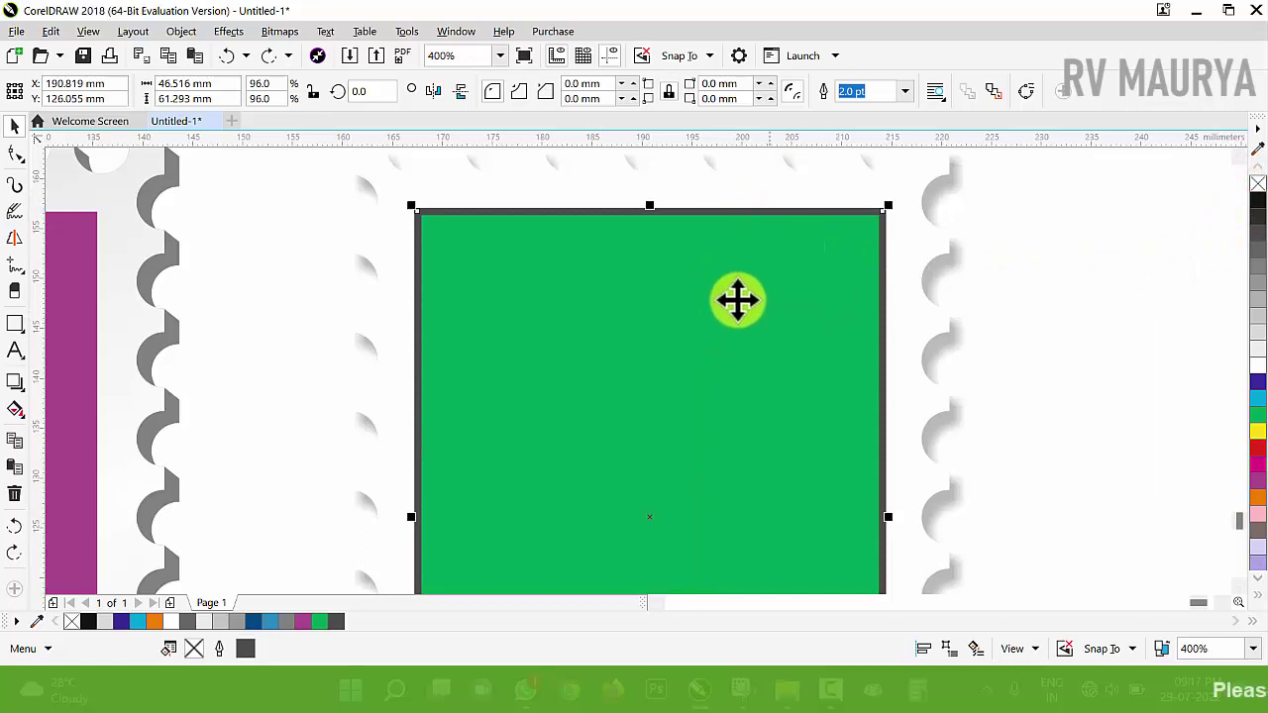
Convert the unfilled outline copy to a 300 dpi CMYK bitmap with transparent background and apply a 6.8-pixel Gaussian Blur
{"action": "left_click", "coordinate": [277, 31]}
{"action": "left_click", "coordinate": [292, 55]}
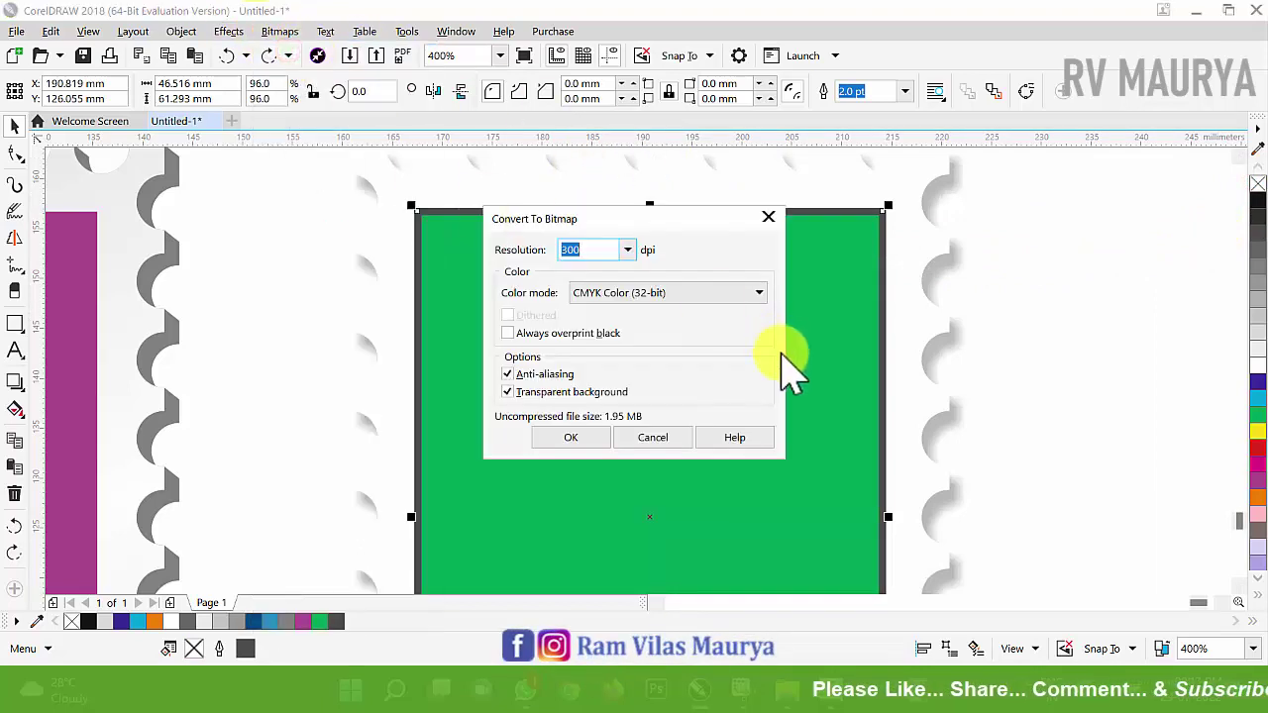
{"action": "left_click", "coordinate": [585, 432]}
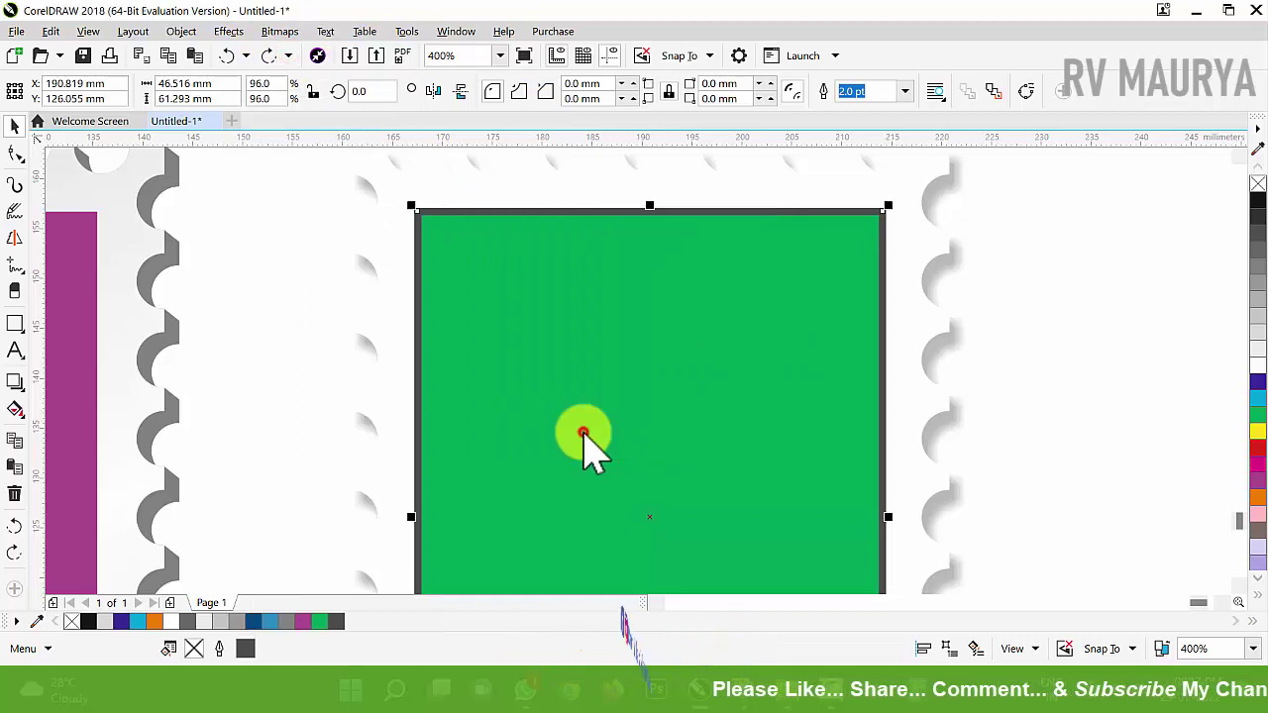
{"action": "left_click", "coordinate": [282, 30]}
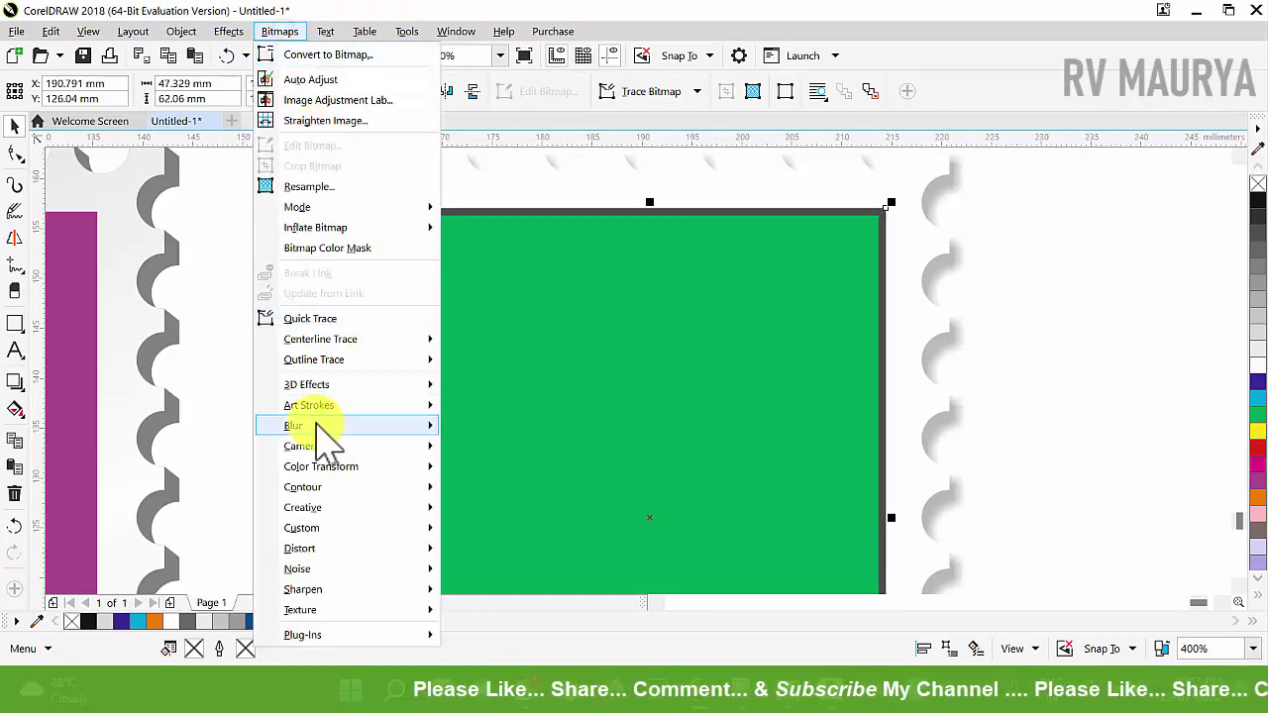
{"action": "mouse_move", "coordinate": [334, 424]}
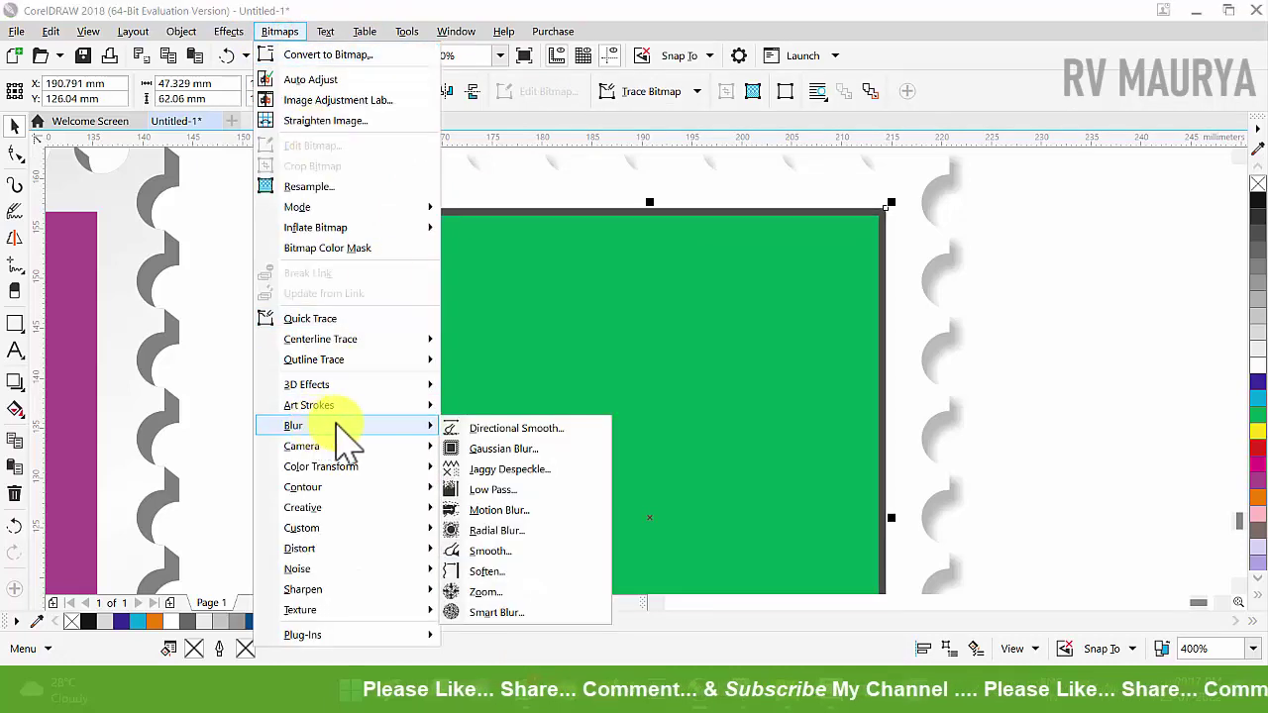
{"action": "left_click", "coordinate": [485, 449]}
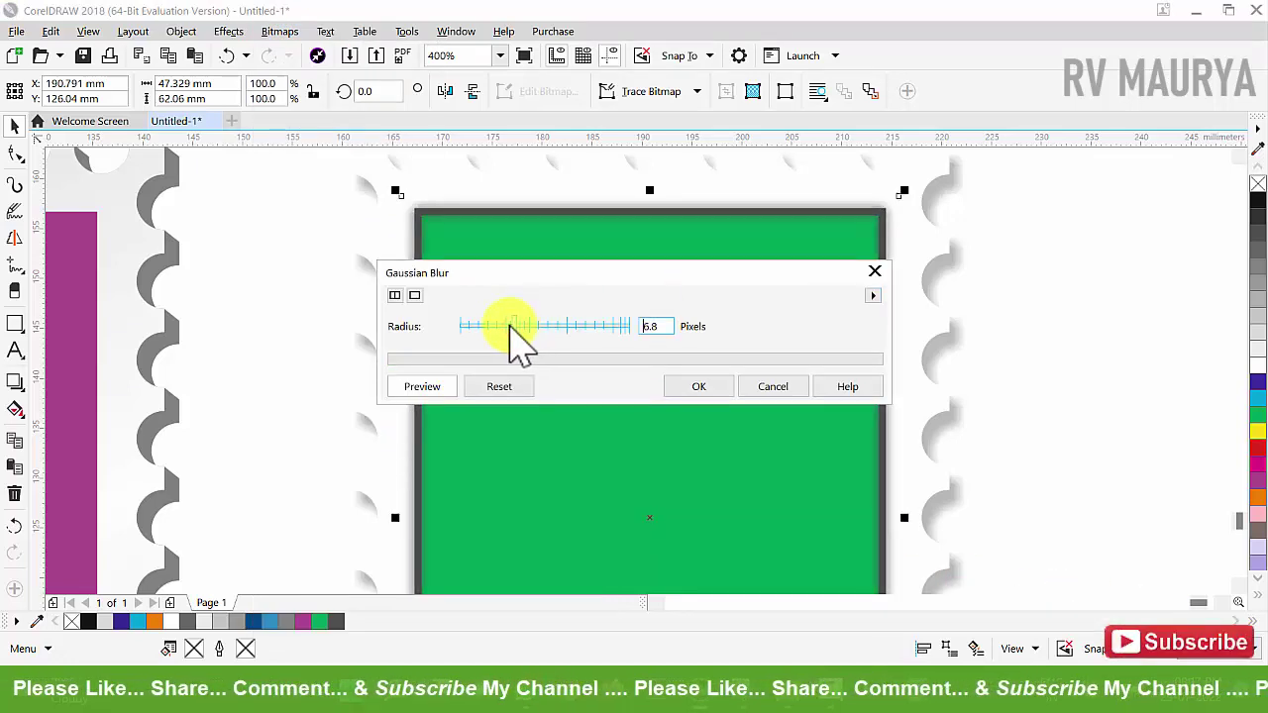
{"action": "left_click", "coordinate": [698, 387]}
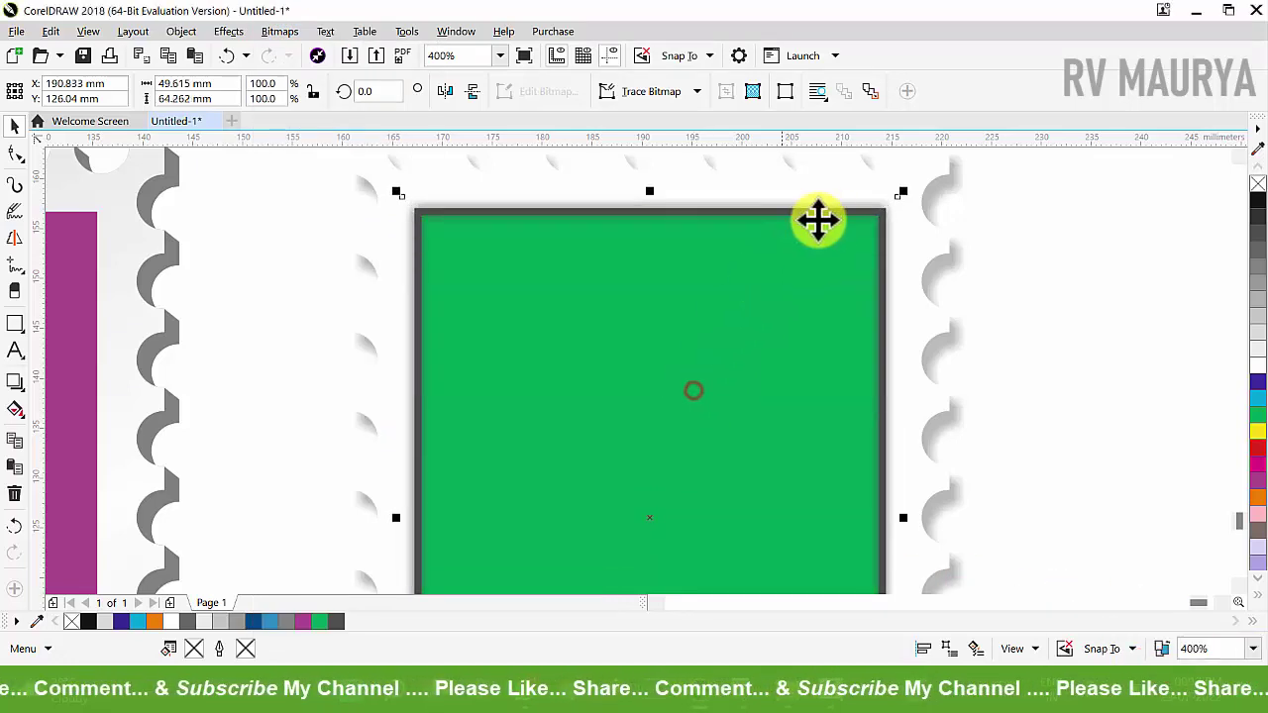
Scale the blurred outline bitmap to 98.7% about its centre so its shading falls inside the green panel's edges
{"action": "scroll", "coordinate": [900, 207], "scroll_direction": "up", "scroll_amount": 2}
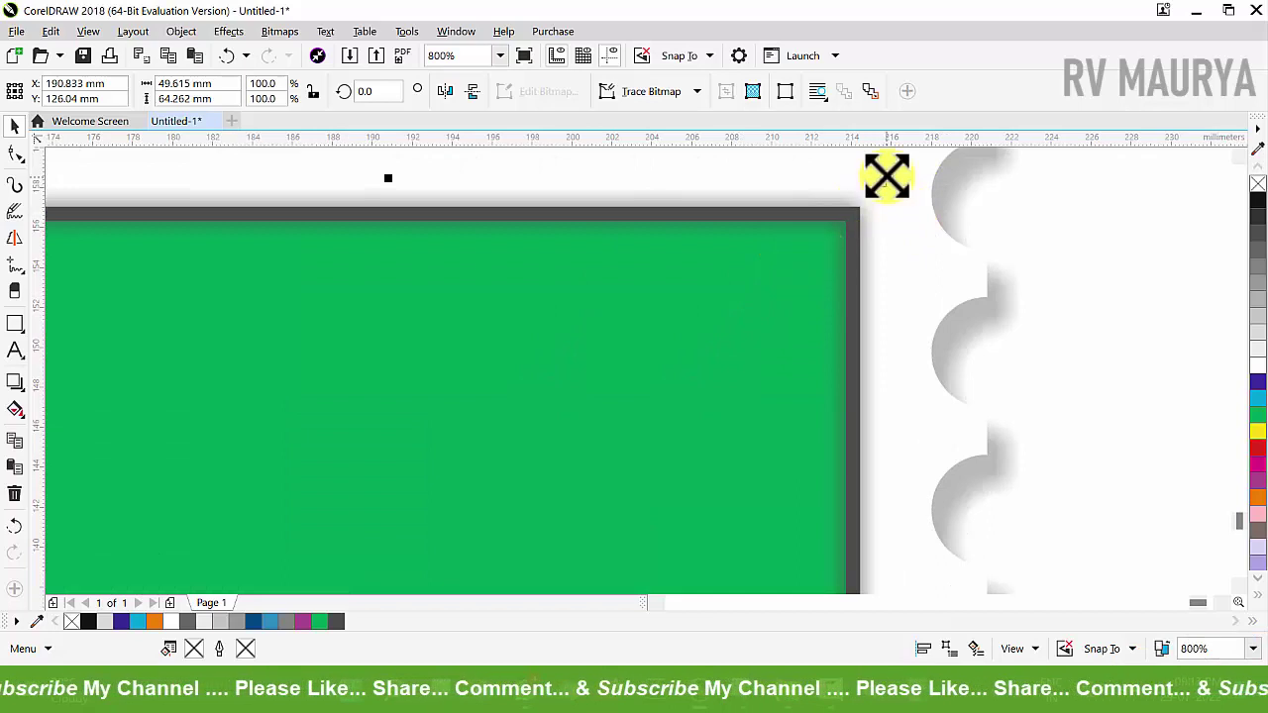
{"action": "left_click_drag", "start_coordinate": [888, 177], "coordinate": [881, 183]}
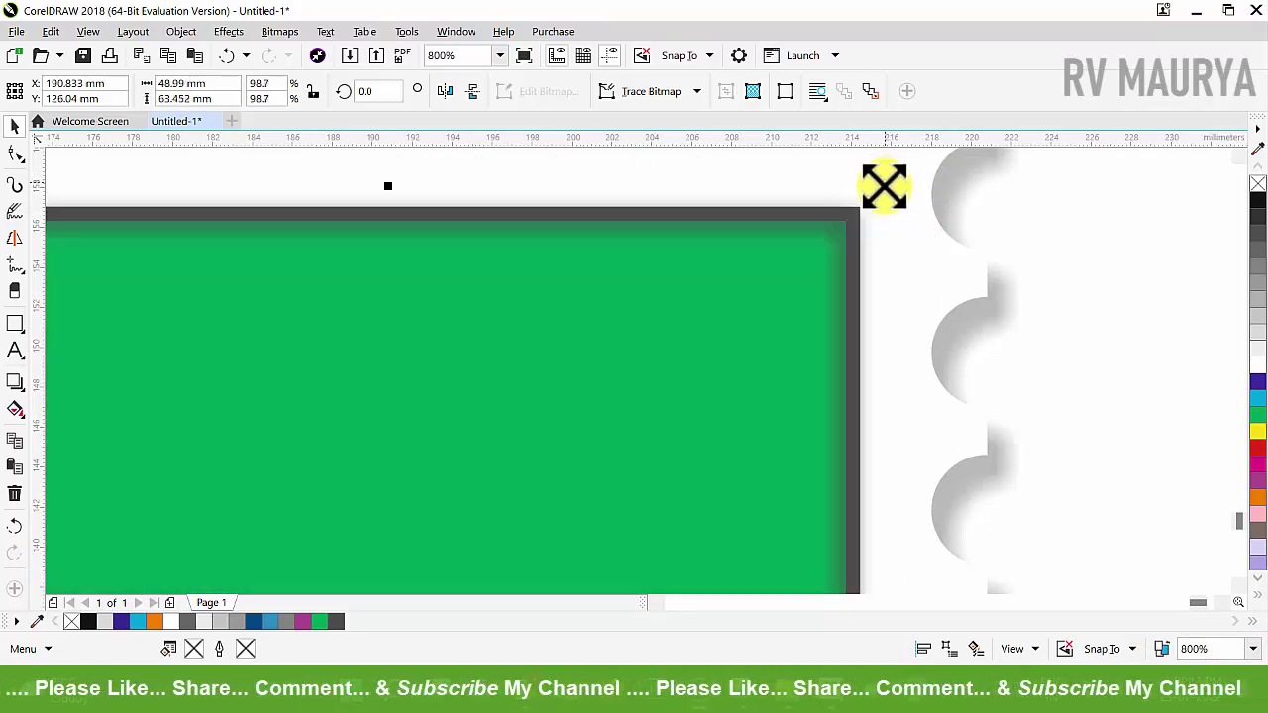
{"action": "scroll", "coordinate": [793, 191], "scroll_direction": "down", "scroll_amount": 2}
{"action": "key", "text": "F2"}
{"action": "left_click_drag", "start_coordinate": [513, 186], "coordinate": [878, 345]}
{"action": "key", "text": "space"}
{"action": "scroll", "coordinate": [744, 303], "scroll_direction": "down", "scroll_amount": 3}
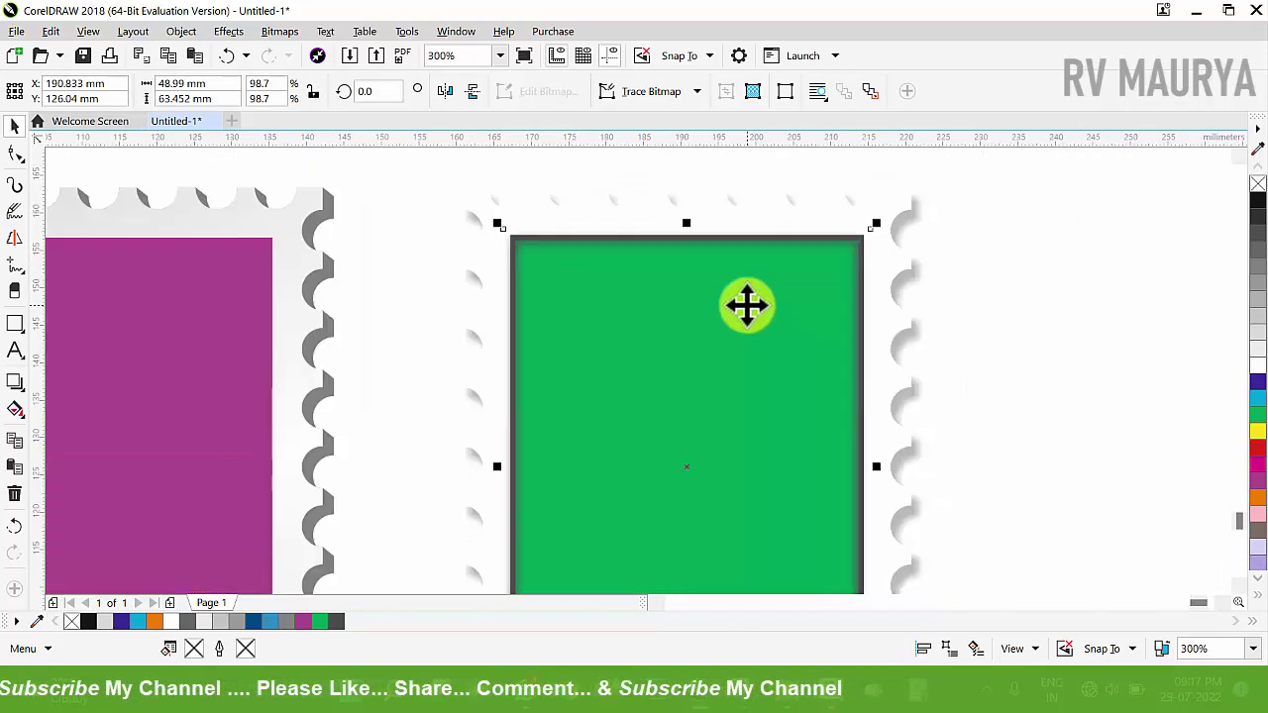
{"action": "left_click_drag", "start_coordinate": [768, 264], "coordinate": [783, 317]}
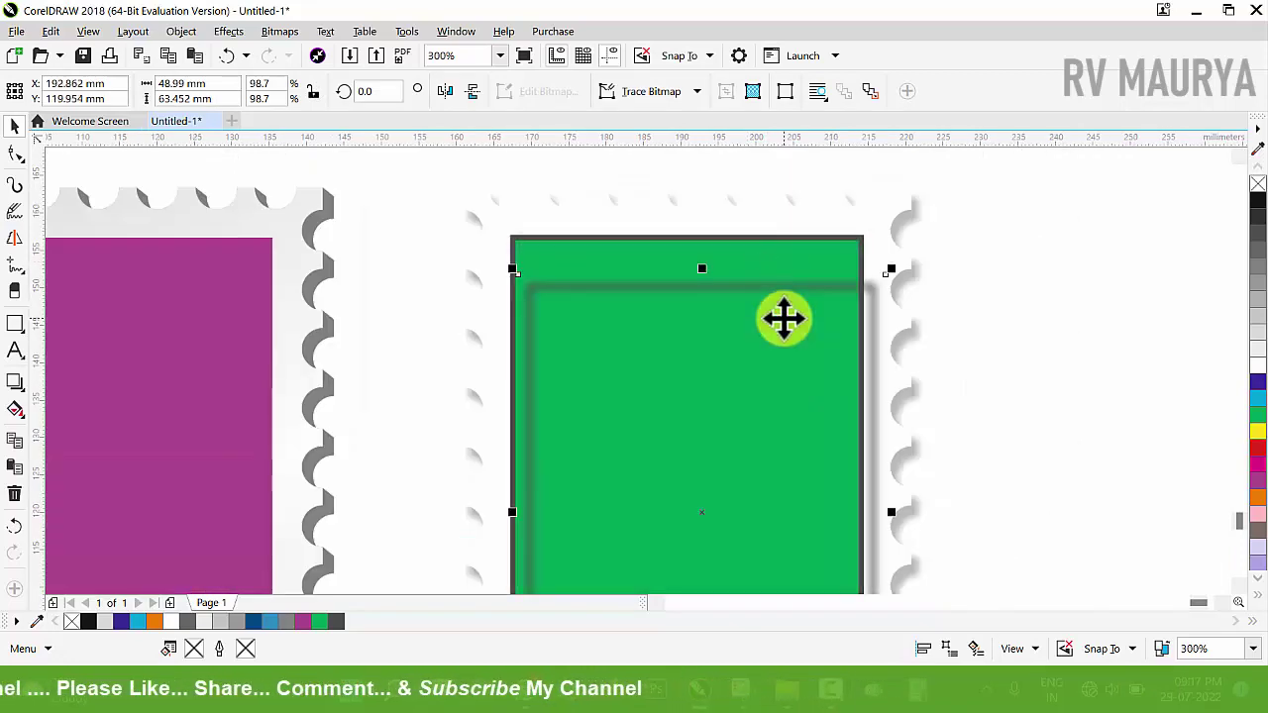
{"action": "key", "text": "ctrl+z"}
Group all parts of the green stamp, including its drop shadow and blurred outline, and clear the selection
{"action": "scroll", "coordinate": [793, 307], "scroll_direction": "down", "scroll_amount": 3}
{"action": "left_click_drag", "start_coordinate": [861, 549], "coordinate": [538, 192]}
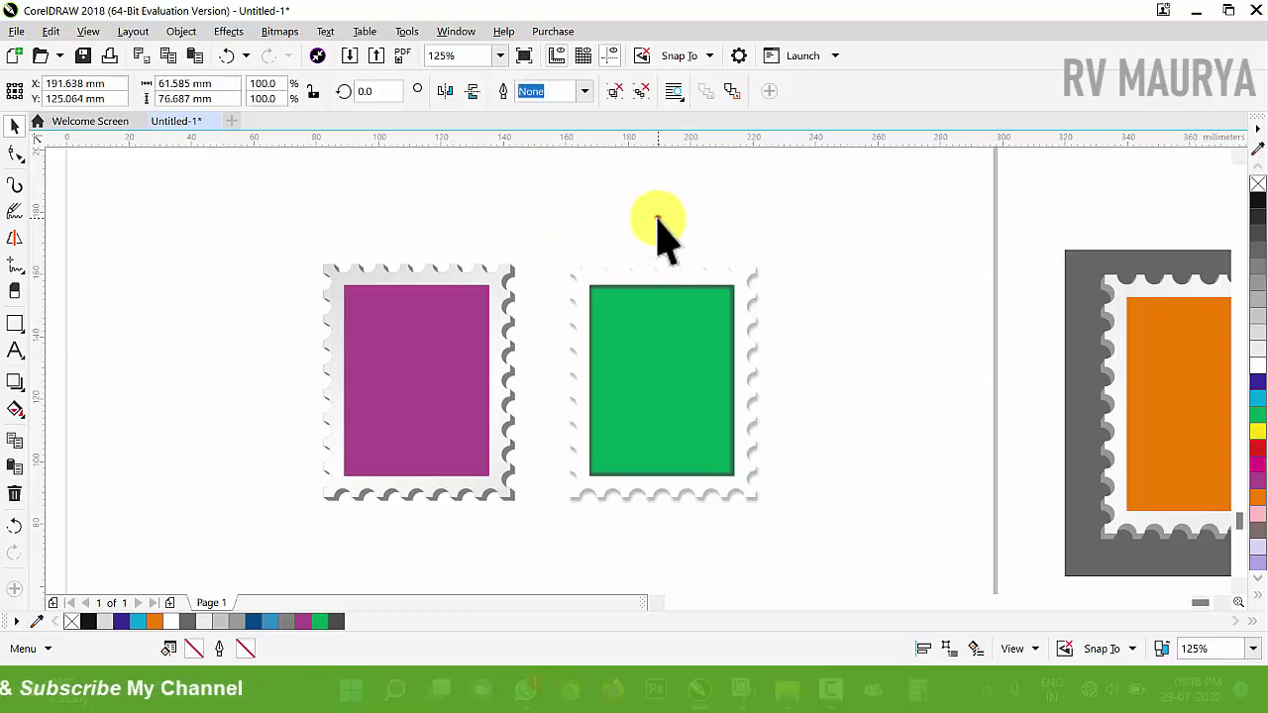
{"action": "left_click", "coordinate": [657, 218]}
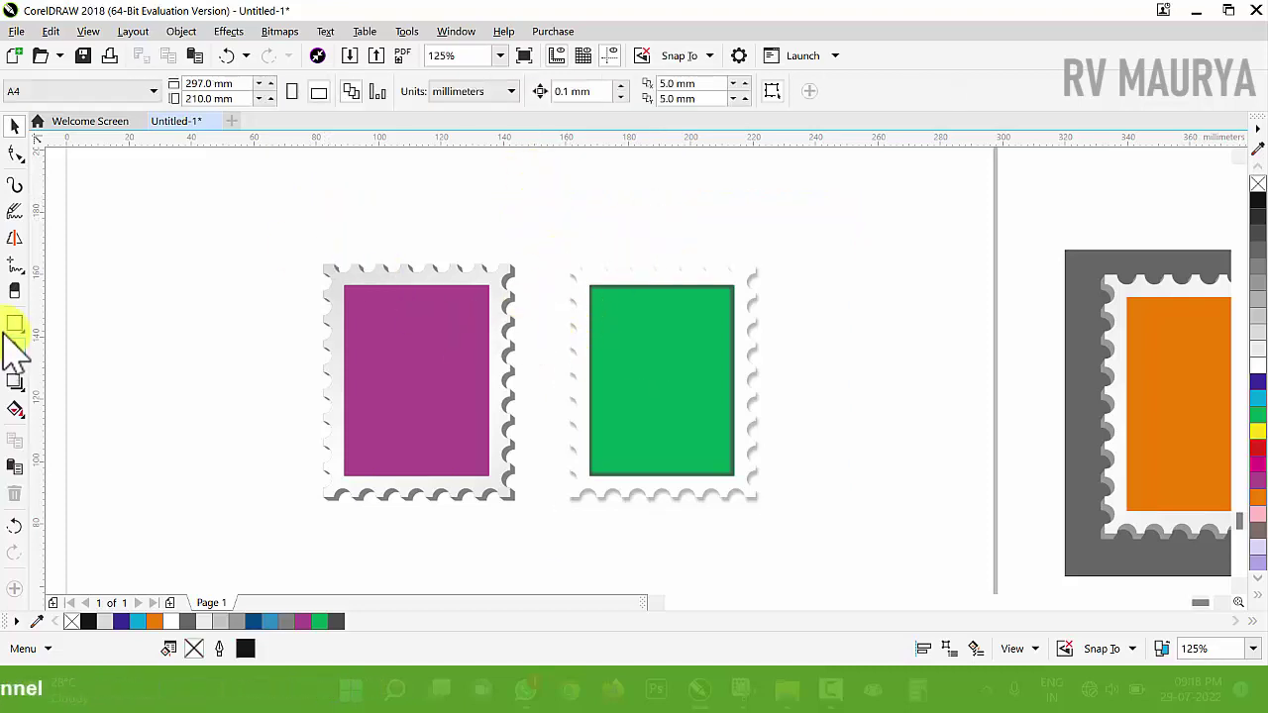
Draw a rectangle about 212 × 126 mm around both stamps, fill it very dark grey and send it behind them
{"action": "left_click", "coordinate": [15, 322]}
{"action": "left_click_drag", "start_coordinate": [205, 192], "coordinate": [863, 584]}
{"action": "key", "text": "space"}
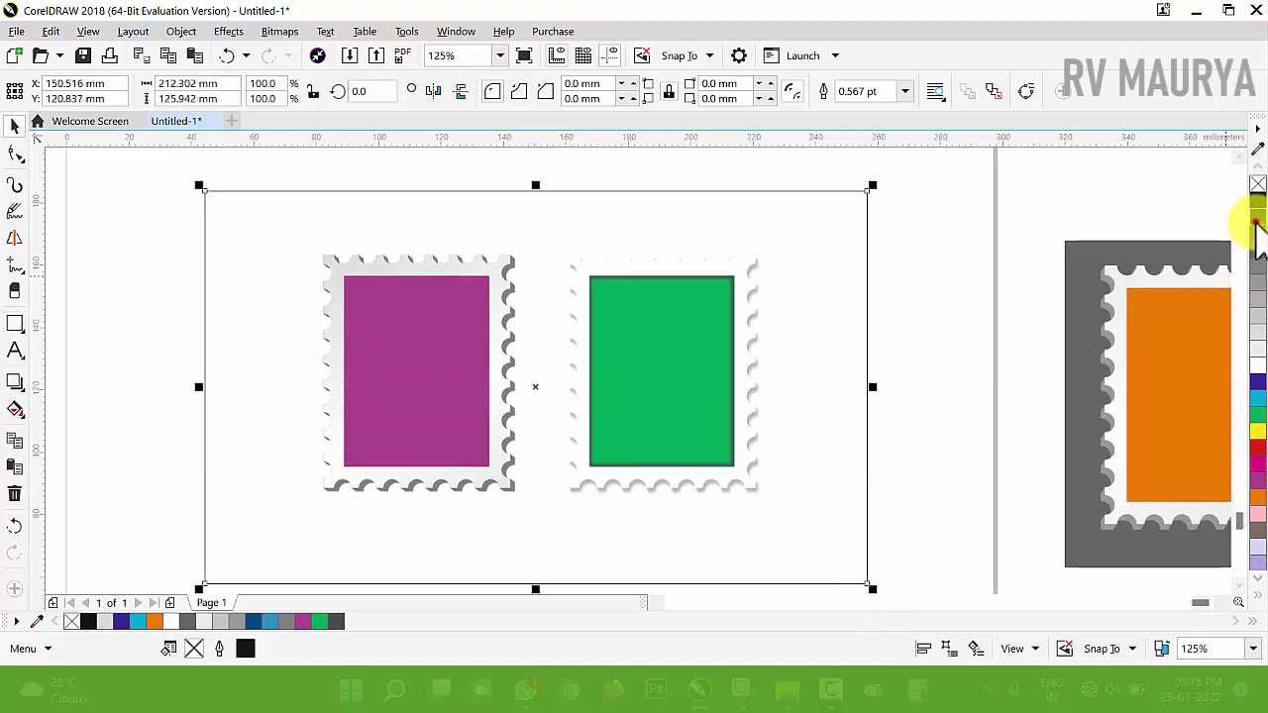
{"action": "left_click", "coordinate": [1256, 220]}
{"action": "key", "text": "shift+Page_Down"}
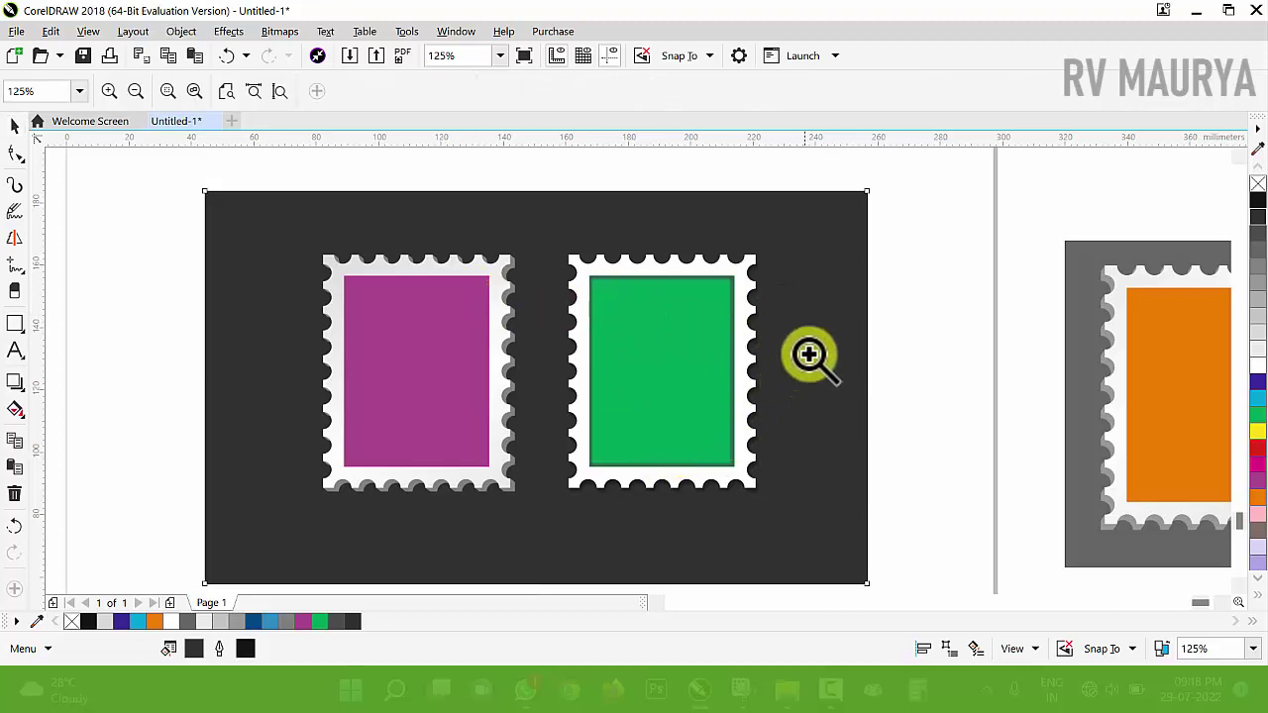
{"action": "left_click", "coordinate": [831, 338]}
{"action": "left_click_drag", "start_coordinate": [830, 338], "coordinate": [886, 314]}
{"action": "key", "text": "ctrl+z"}
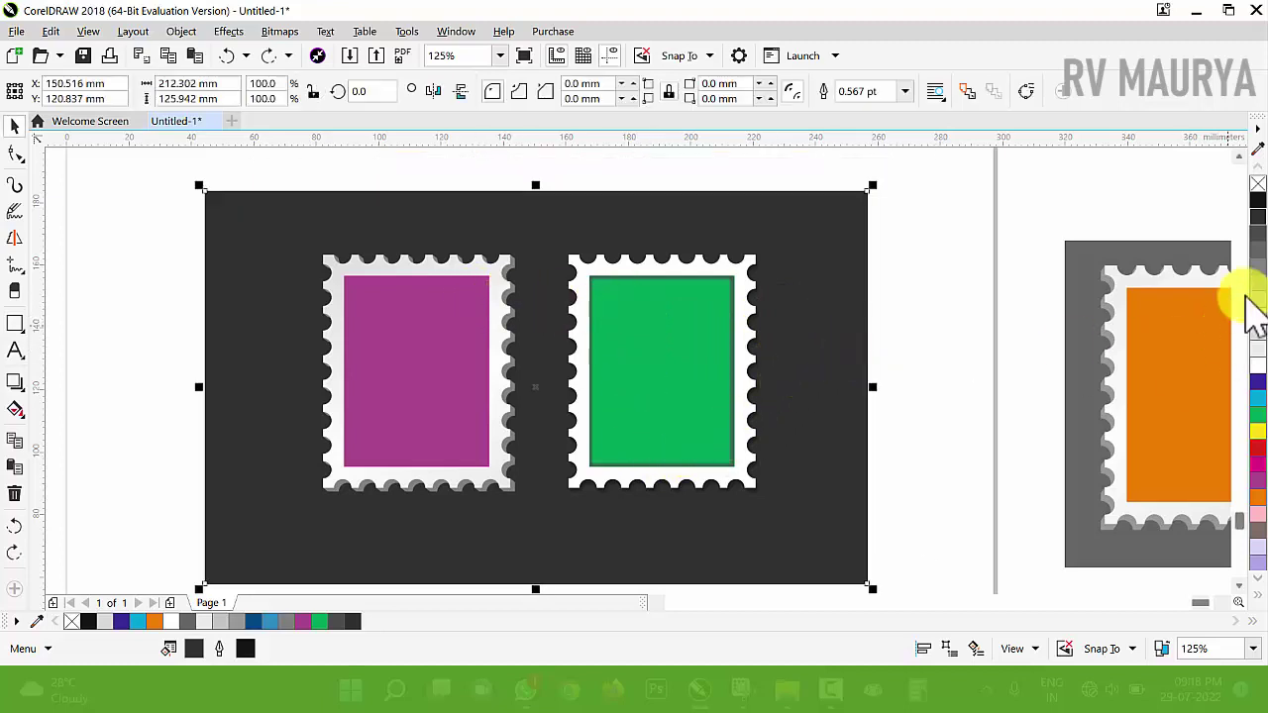
Fill the background rectangle medium grey and remove its outline
{"action": "left_click", "coordinate": [1253, 287]}
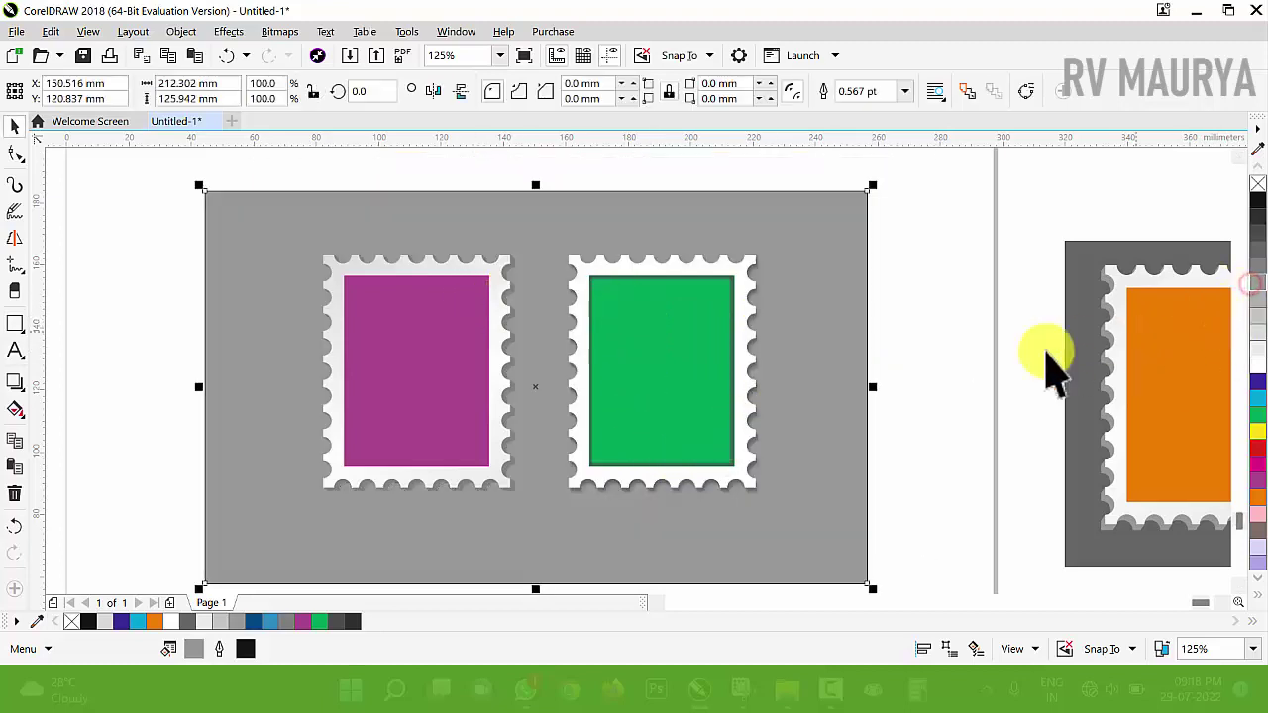
{"action": "right_click", "coordinate": [1258, 186]}
{"action": "key", "text": "F2"}
{"action": "left_click_drag", "start_coordinate": [224, 226], "coordinate": [838, 485]}
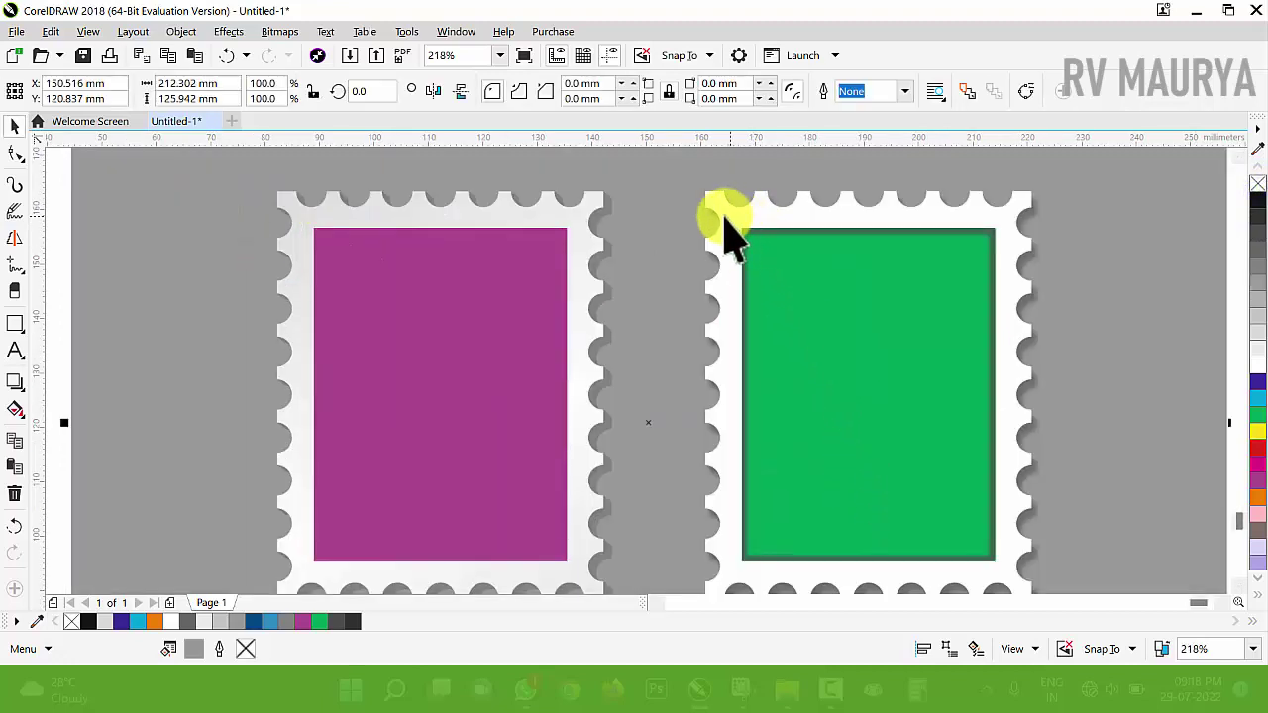
Examine the finished purple and green stamps on the grey background, from overview and close up
{"action": "scroll", "coordinate": [707, 334], "scroll_direction": "down", "scroll_amount": 2}
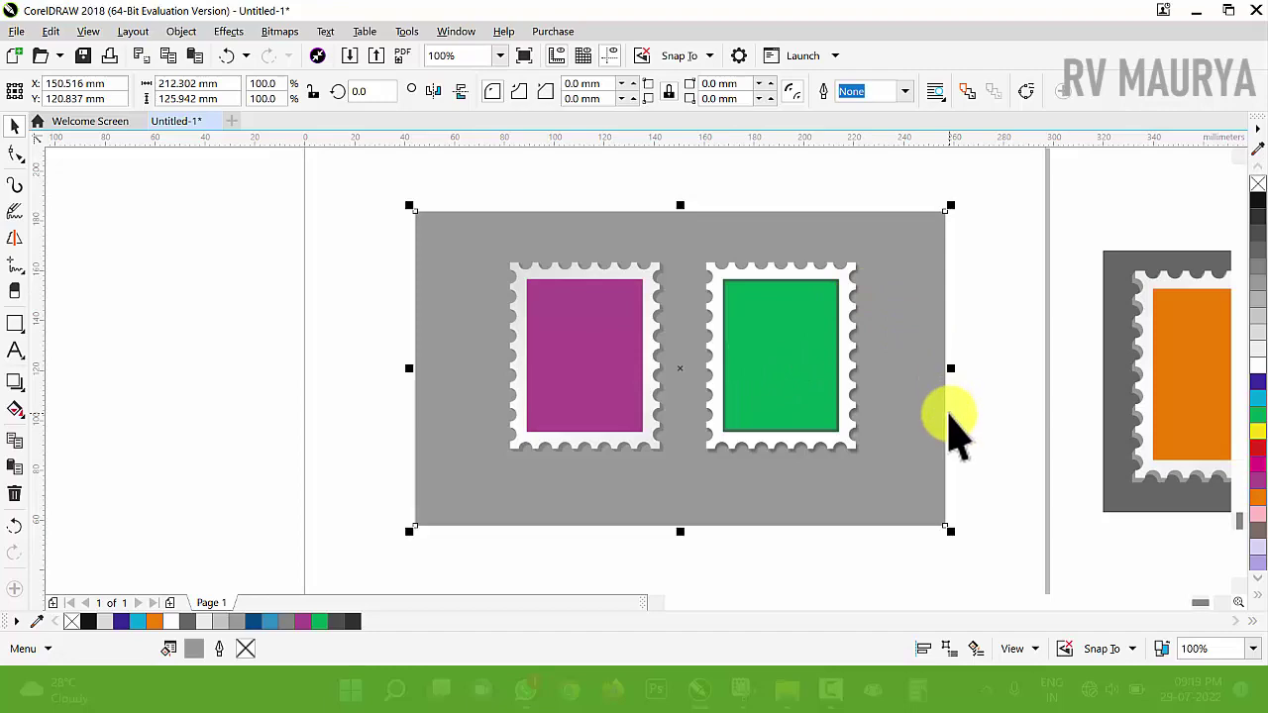
{"action": "key", "text": "z"}
{"action": "left_click_drag", "start_coordinate": [396, 216], "coordinate": [1070, 544]}
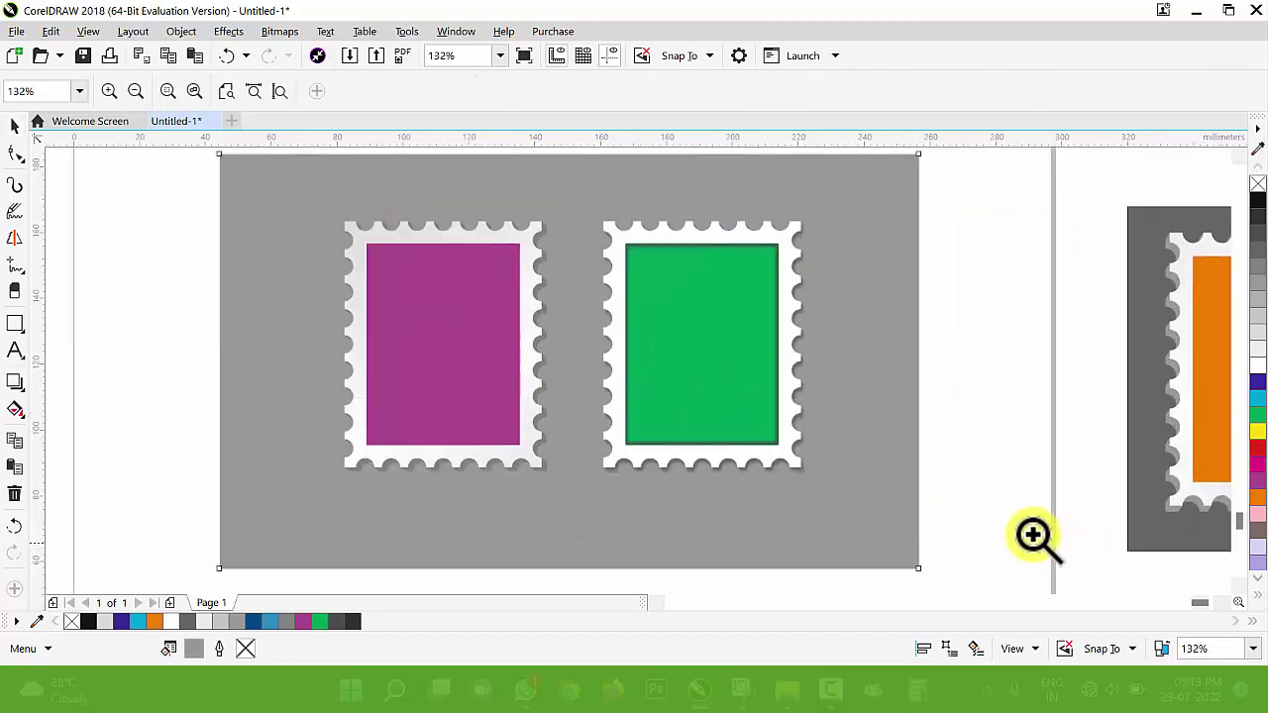
{"action": "key", "text": "space"}
{"action": "scroll", "coordinate": [813, 379], "scroll_direction": "down", "scroll_amount": 2}
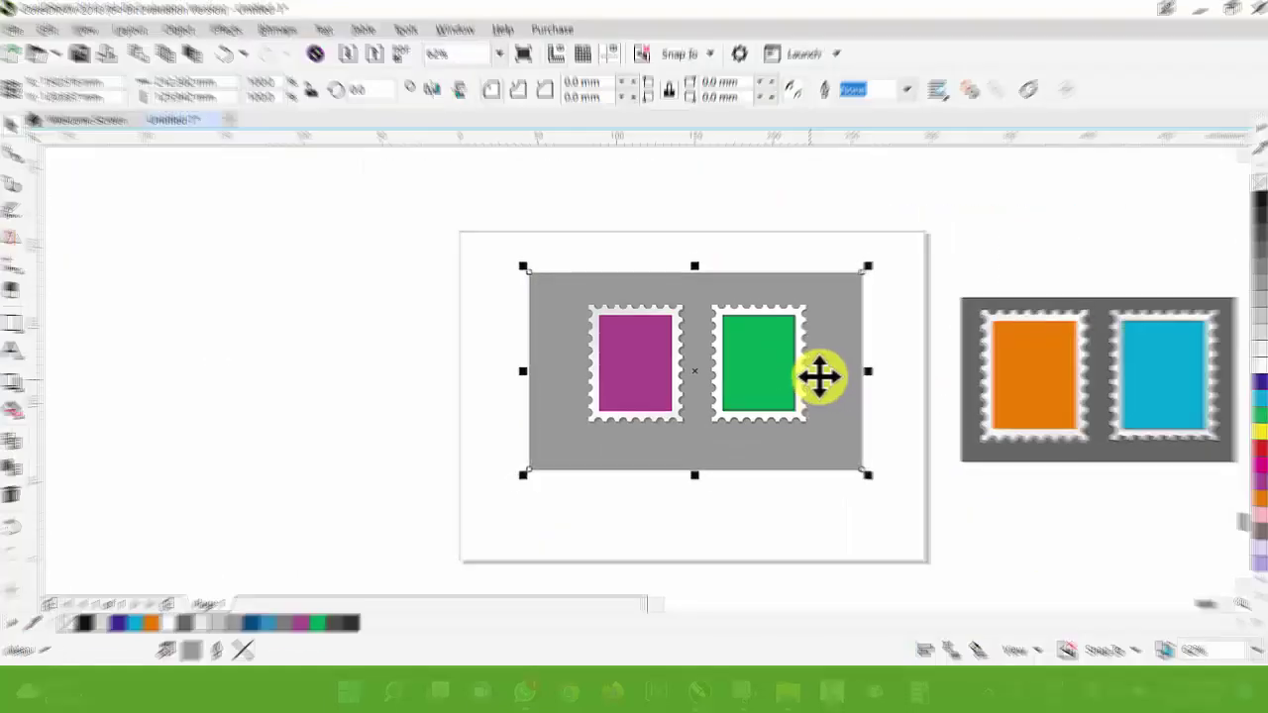
{"action": "key", "text": "z"}
{"action": "left_click_drag", "start_coordinate": [531, 281], "coordinate": [1000, 471]}
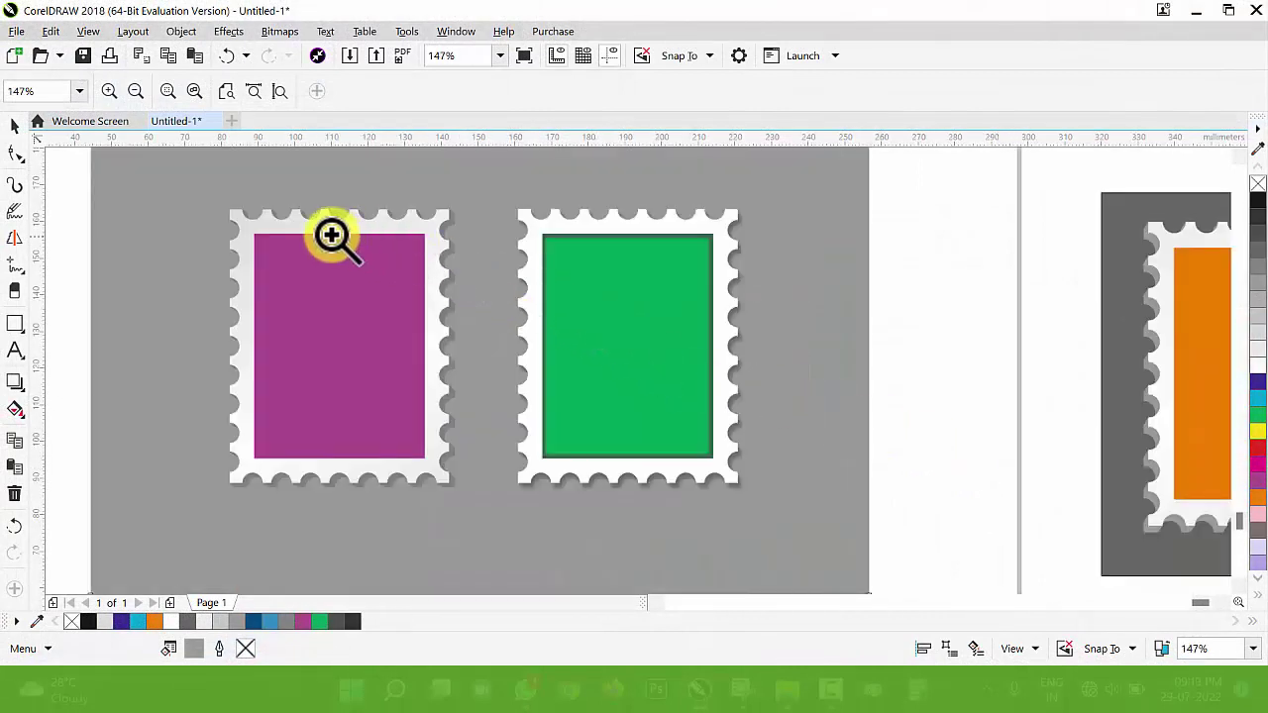
{"action": "left_click_drag", "start_coordinate": [209, 192], "coordinate": [807, 524]}
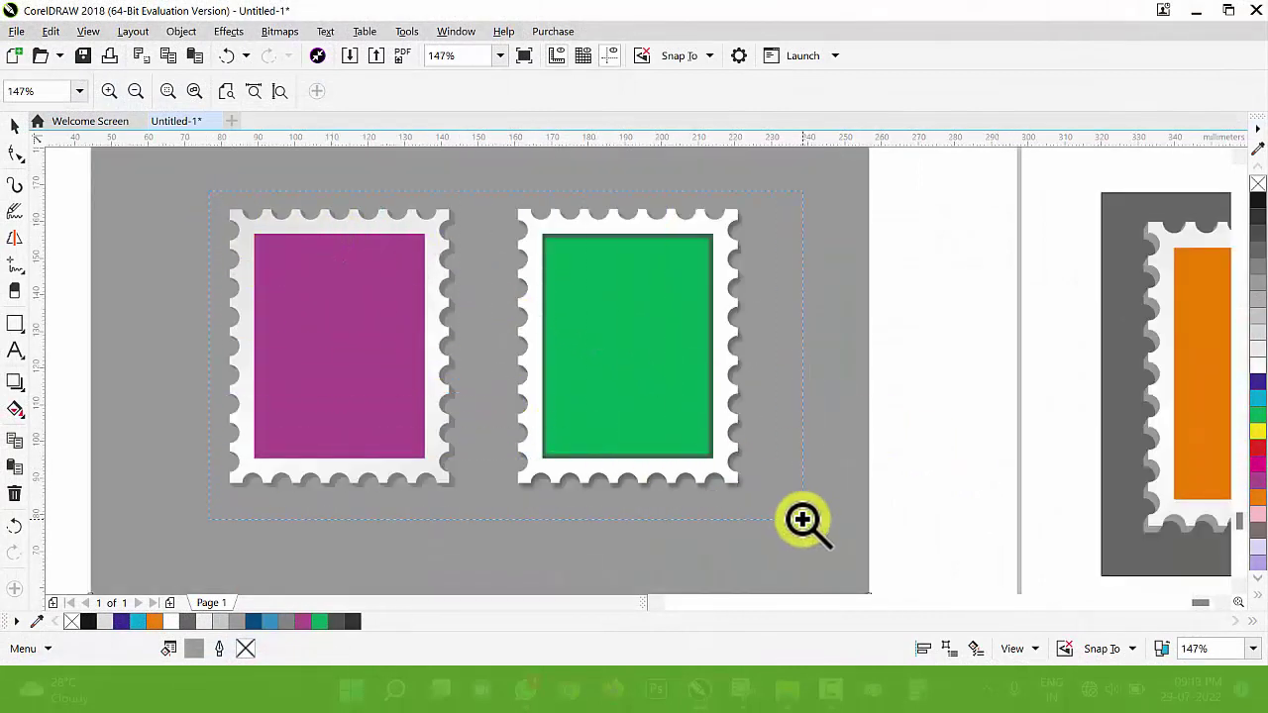